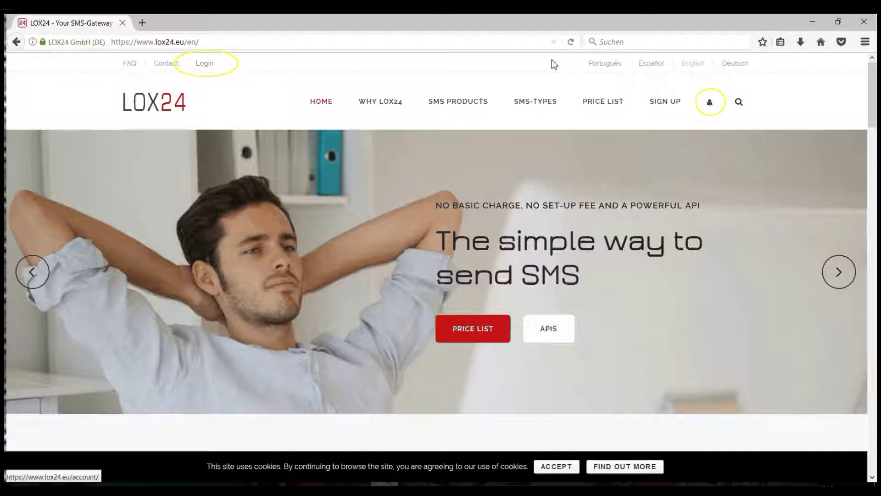
Log in to LOX24 with the account username and password, declining Firefox's offer to save the password.
{"action": "left_click", "coordinate": [710, 103]}
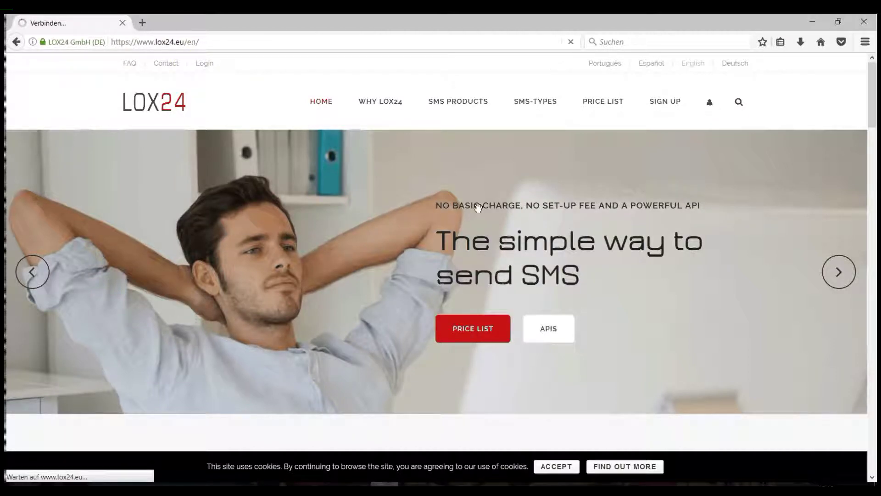
{"action": "type", "text": "1003"}
{"action": "key", "text": "Tab"}
{"action": "type", "text": "••••••"}
{"action": "key", "text": "Return"}
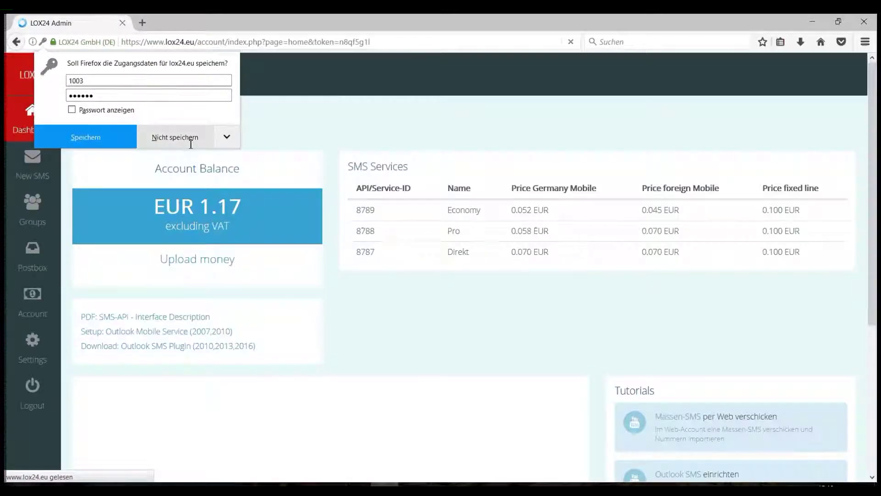
{"action": "left_click", "coordinate": [191, 144]}
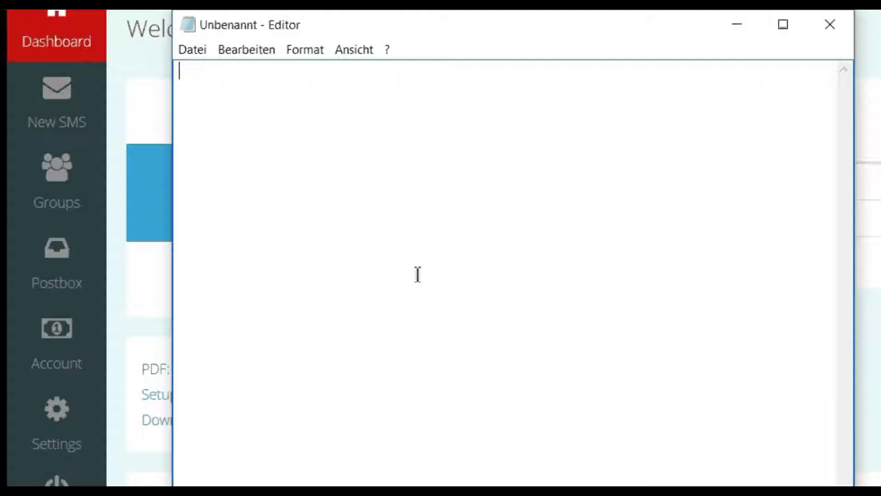
In Notepad, type four mobile numbers in different international and national formats, one per line.
{"action": "key", "text": "Return"}
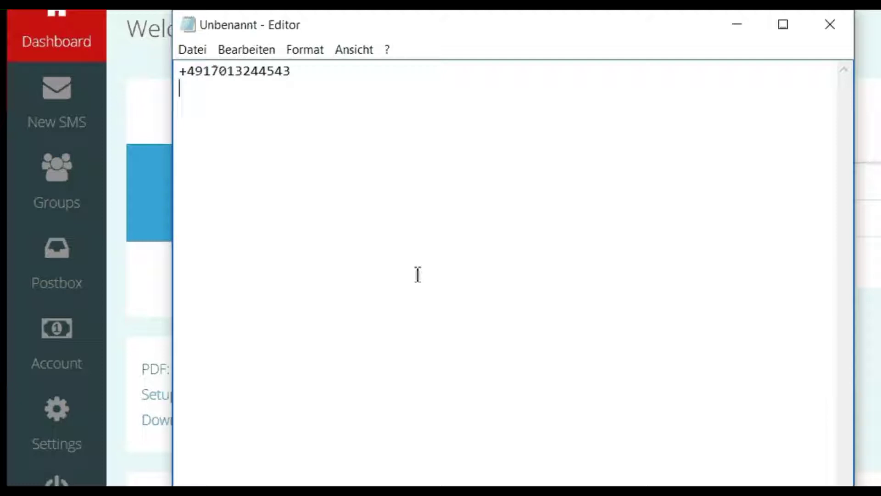
{"action": "key", "text": "Return"}
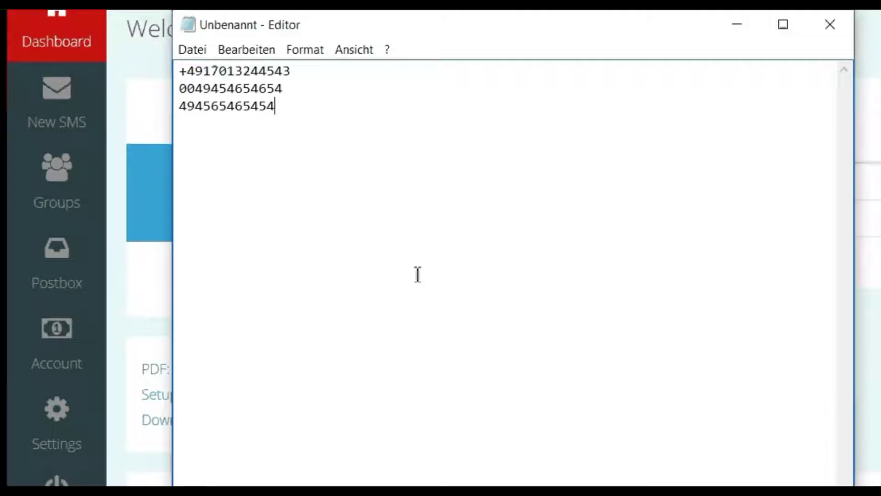
{"action": "key", "text": "Return"}
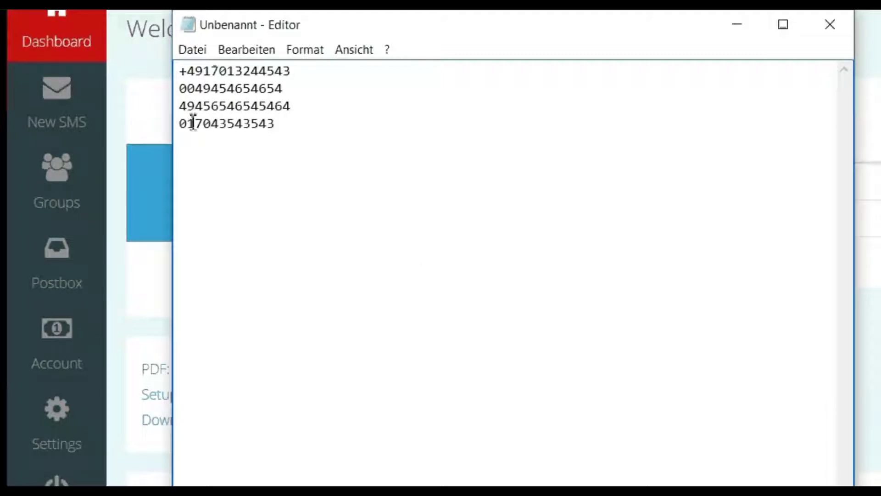
{"action": "left_click_drag", "start_coordinate": [188, 122], "coordinate": [179, 122]}
{"action": "left_click", "coordinate": [271, 124]}
{"action": "double_click", "coordinate": [281, 126]}
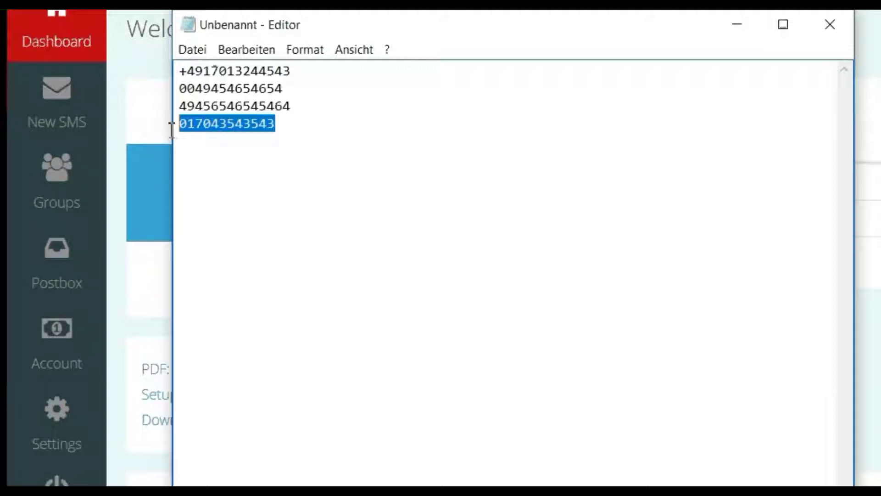
{"action": "left_click", "coordinate": [295, 126]}
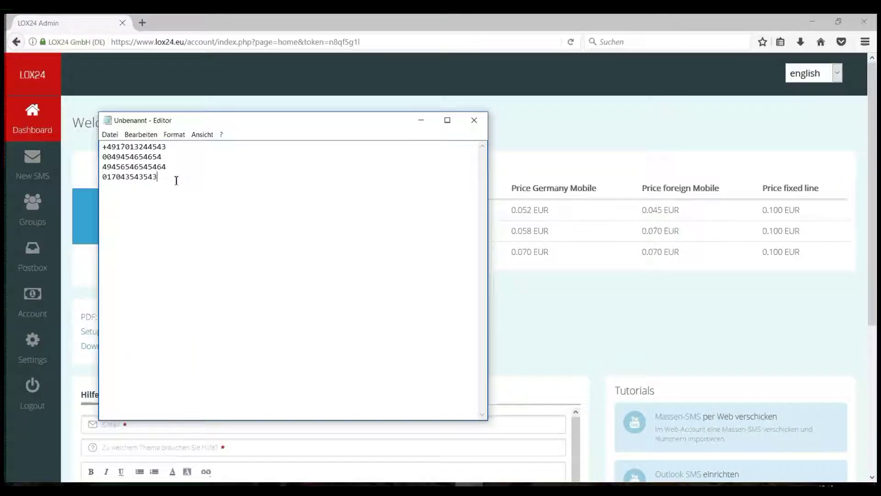
Copy the four numbers from Notepad and paste them into Excel starting at A2.
{"action": "key", "text": "ctrl+a"}
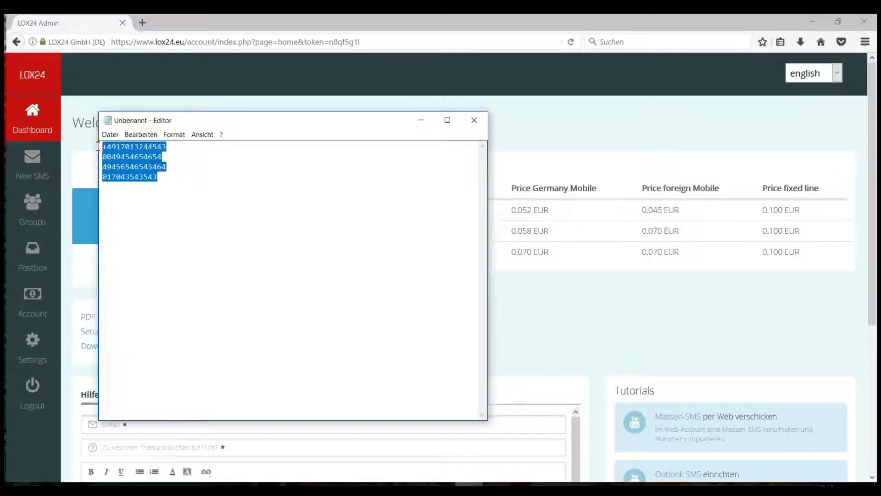
{"action": "key", "text": "ctrl+c"}
{"action": "key", "text": "alt+Tab"}
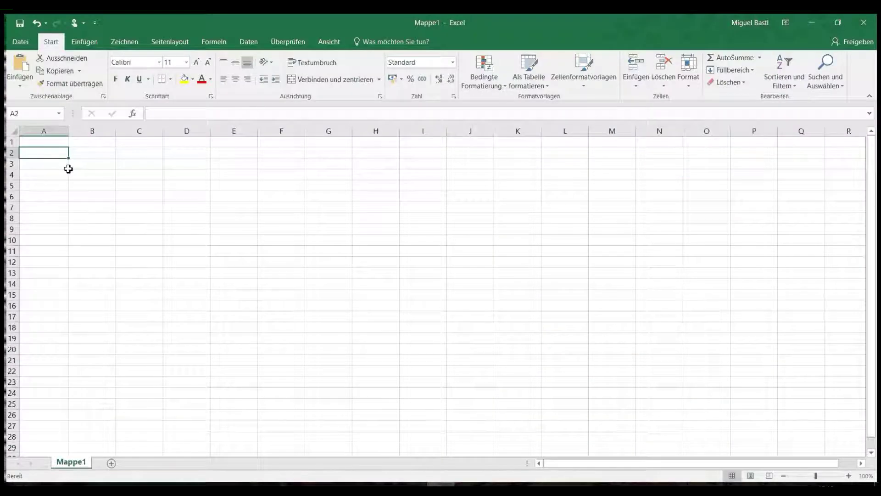
{"action": "key", "text": "ctrl+v"}
{"action": "left_click", "coordinate": [84, 149]}
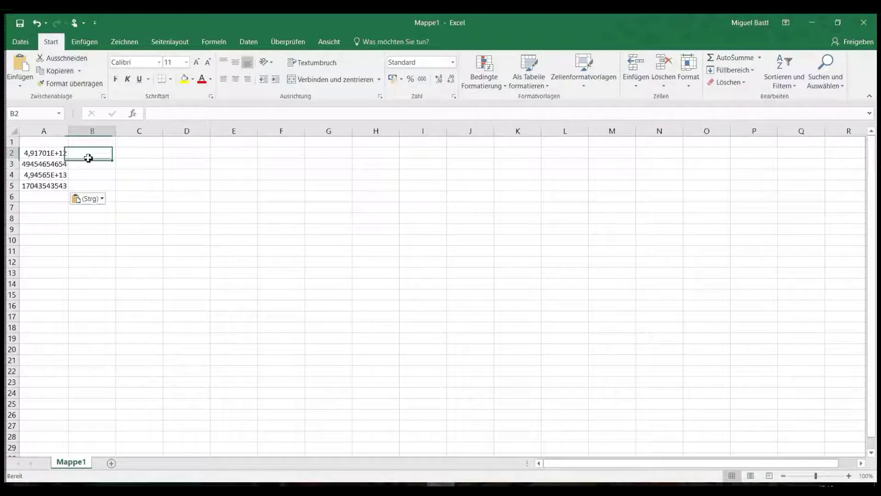
{"action": "left_click", "coordinate": [65, 154]}
{"action": "left_click", "coordinate": [68, 164]}
{"action": "left_click", "coordinate": [64, 181]}
{"action": "left_click", "coordinate": [51, 152]}
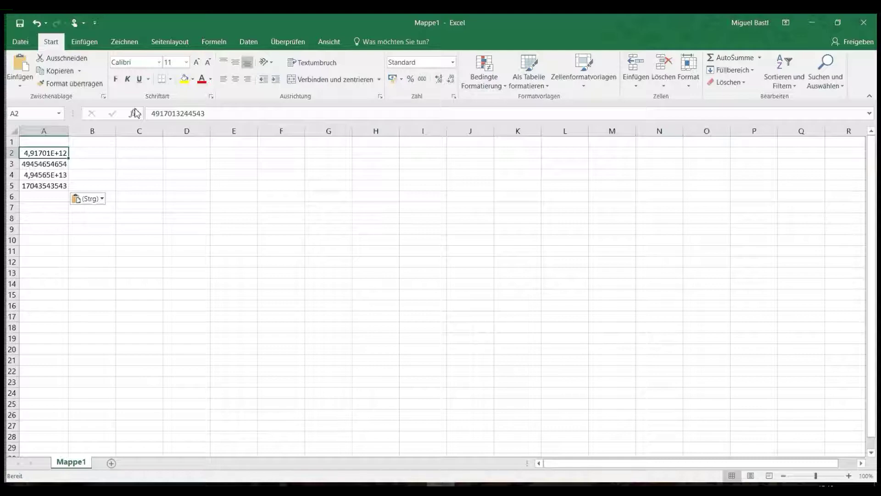
Re-enter A2, A4 and A5 in the formula bar so the numbers display in full, not scientific notation.
{"action": "left_click", "coordinate": [159, 113]}
{"action": "key", "text": "Return"}
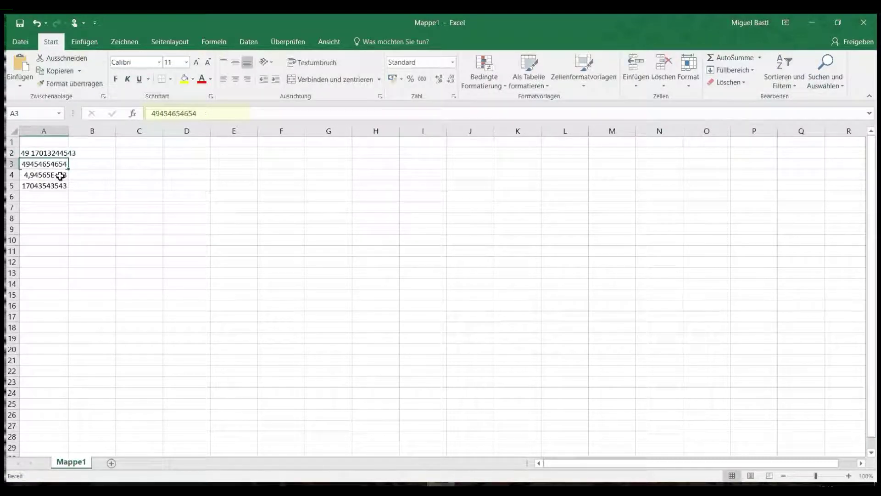
{"action": "left_click", "coordinate": [59, 175]}
{"action": "left_click", "coordinate": [161, 114]}
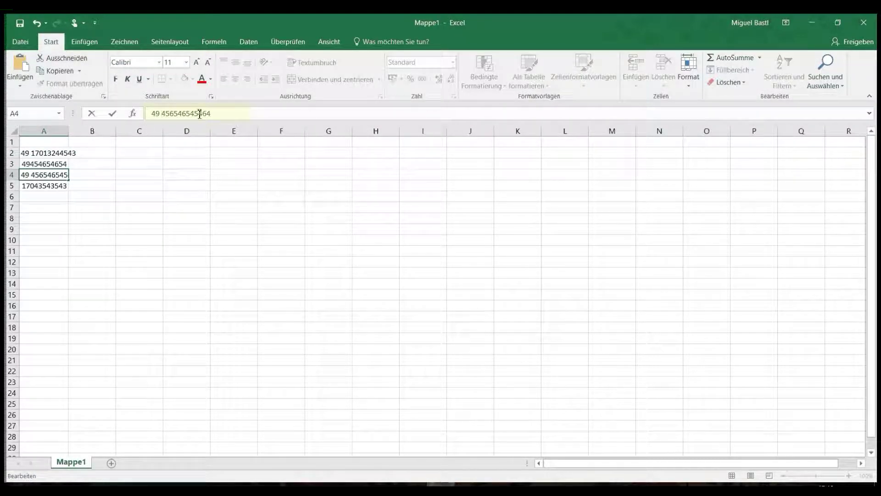
{"action": "key", "text": "Return"}
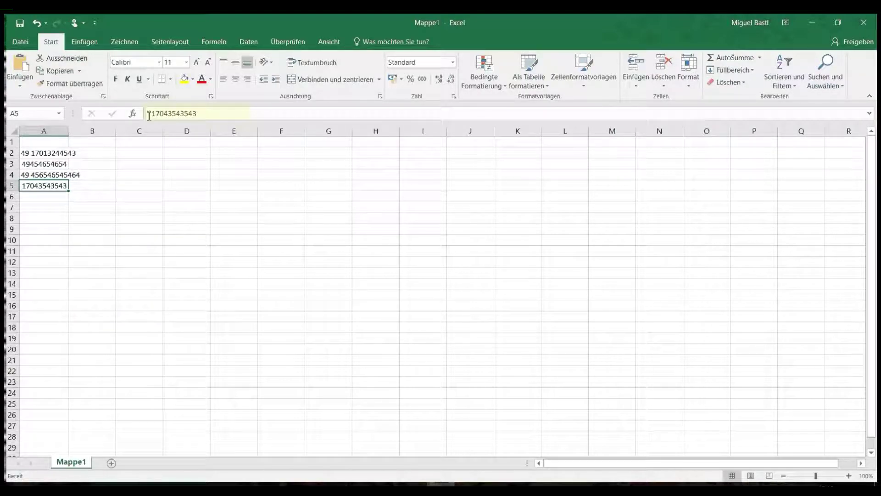
{"action": "left_click", "coordinate": [152, 113]}
{"action": "type", "text": "0"}
{"action": "left_click", "coordinate": [169, 114]}
{"action": "key", "text": "Return"}
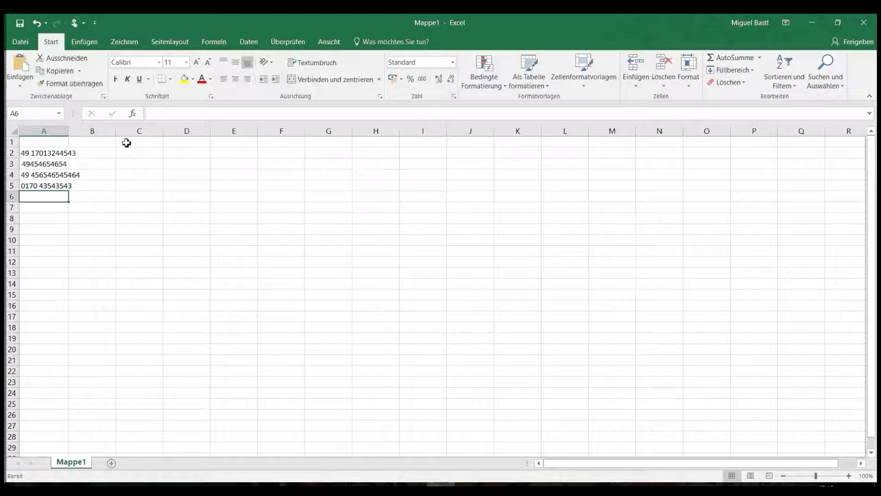
Add Name and Voucher headers in B1:C1 and enter four contact first names in B2:B5.
{"action": "left_click", "coordinate": [103, 143]}
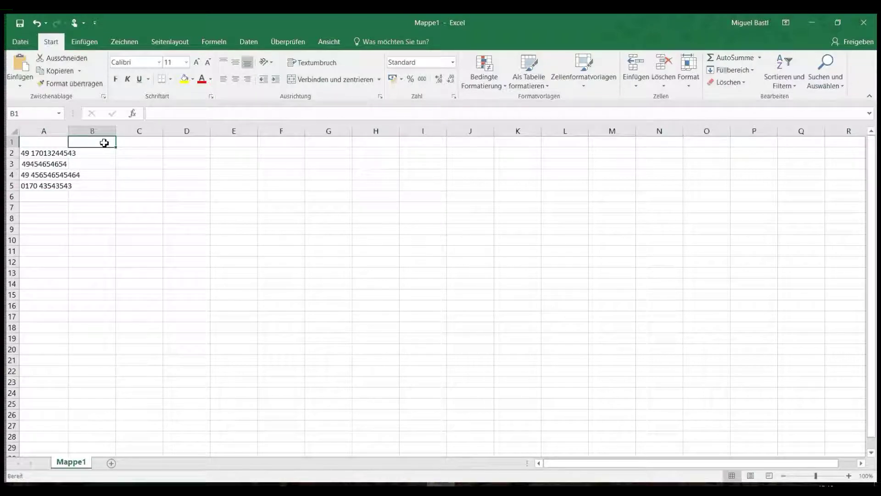
{"action": "type", "text": "Name"}
{"action": "key", "text": "Right"}
{"action": "type", "text": "Voucher"}
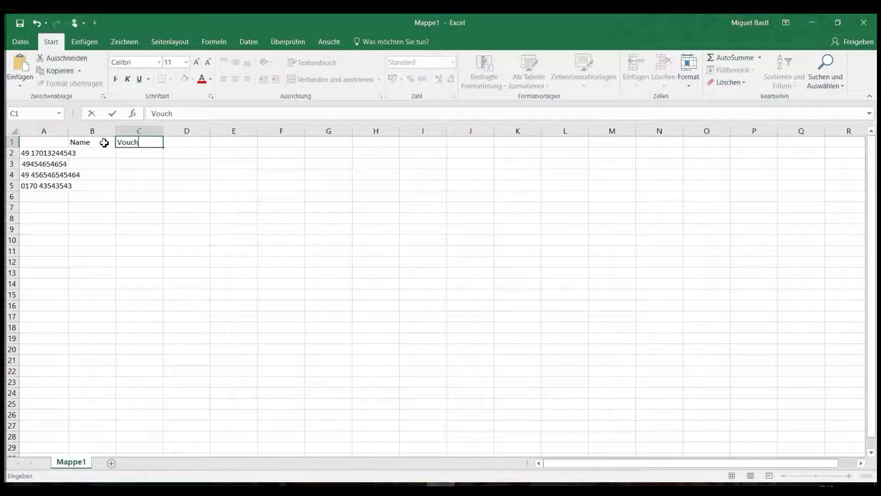
{"action": "key", "text": "Return"}
{"action": "key", "text": "Left"}
{"action": "type", "text": "Alex"}
{"action": "key", "text": "Return"}
{"action": "type", "text": "Anna"}
{"action": "key", "text": "Return"}
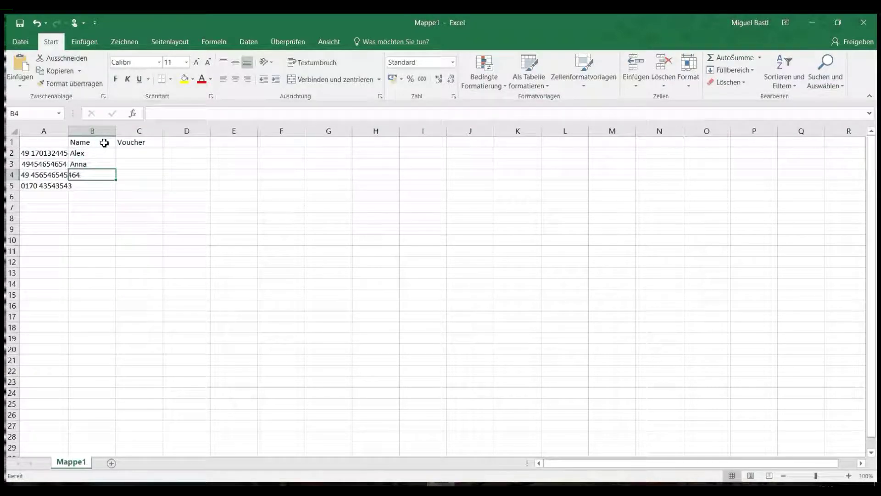
{"action": "type", "text": "Adrian"}
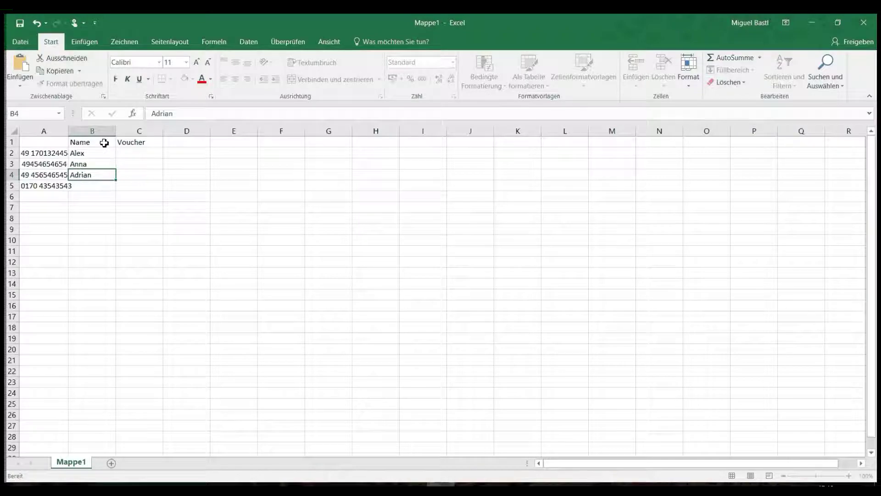
{"action": "key", "text": "Return"}
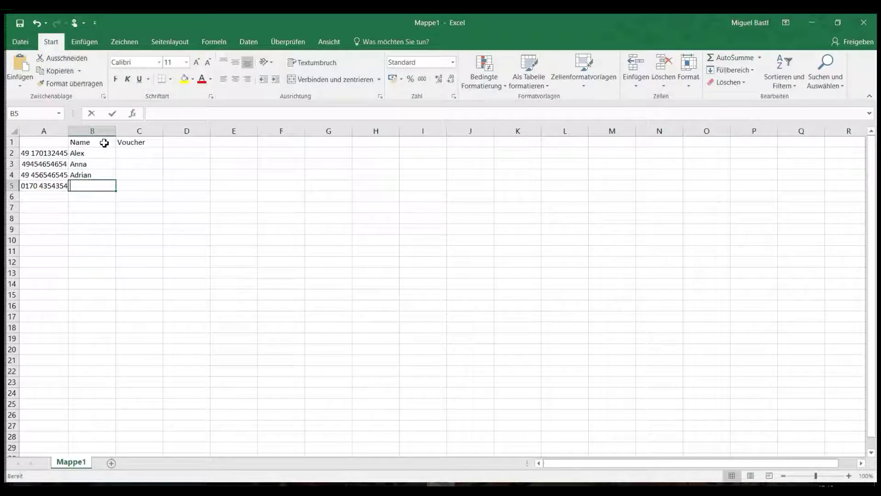
{"action": "type", "text": "Otto"}
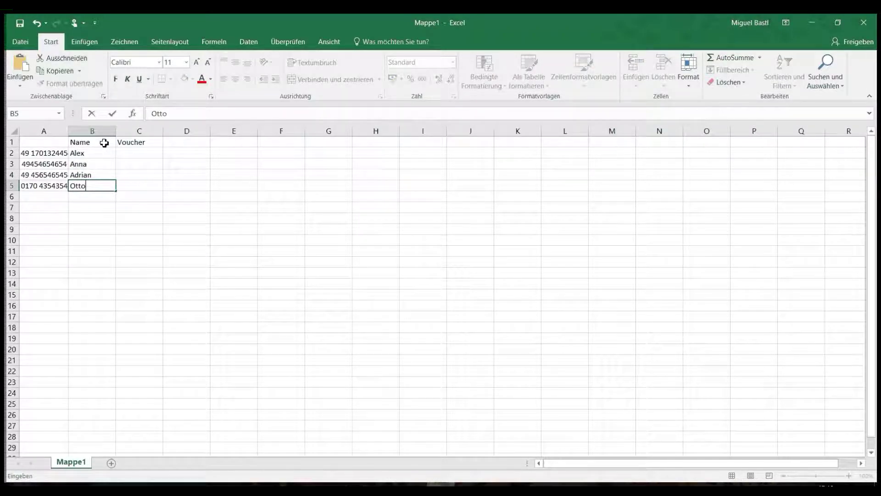
{"action": "key", "text": "Return"}
Fill voucher codes 54645, 45645fdg, 6546 and 5654645 into C2:C5.
{"action": "key", "text": "Right"}
{"action": "key", "text": "Up"}
{"action": "type", "text": "5654645"}
{"action": "key", "text": "Up"}
{"action": "type", "text": "6546"}
{"action": "key", "text": "Up"}
{"action": "type", "text": "45645f"}
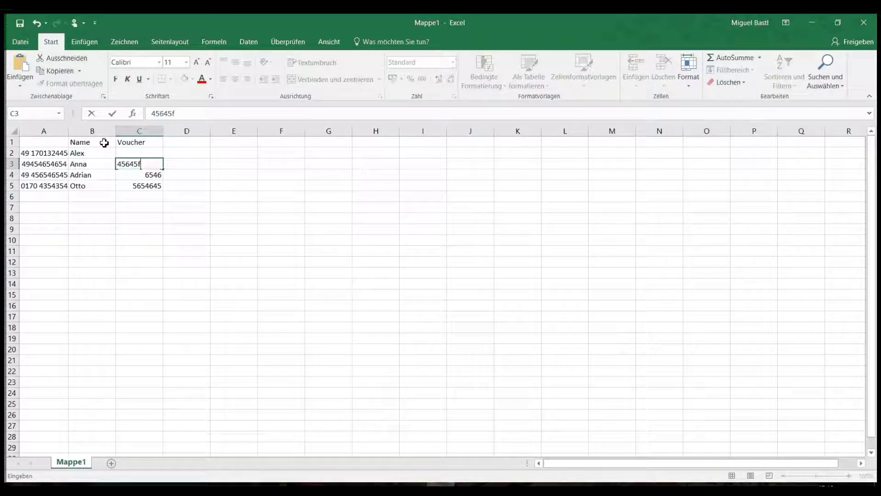
{"action": "type", "text": "dg"}
{"action": "key", "text": "Up"}
{"action": "type", "text": "54645"}
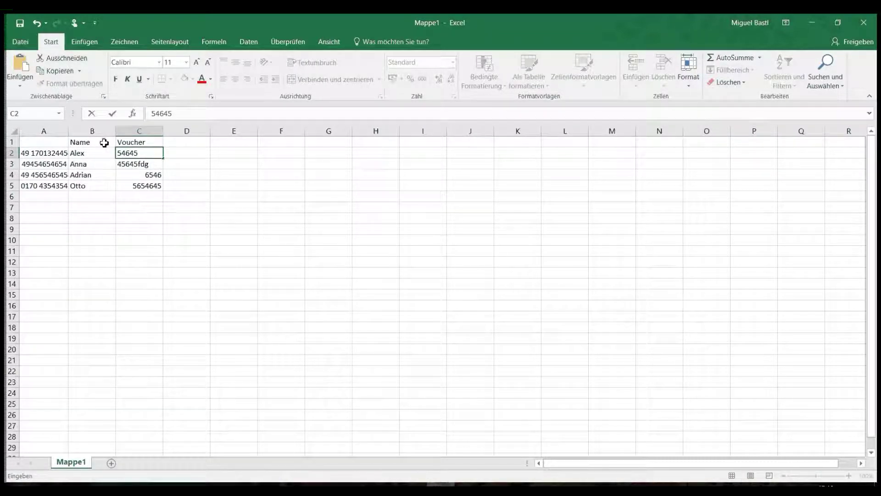
{"action": "key", "text": "Return"}
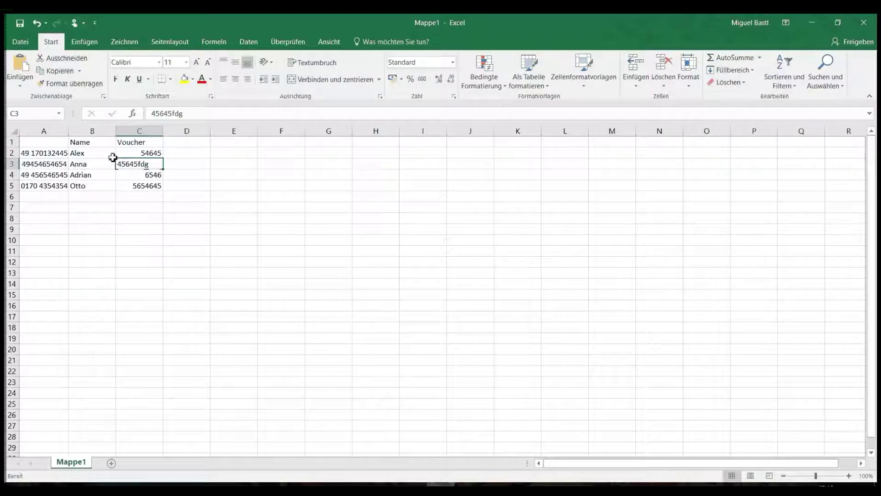
Save the workbook as CSV (Trennzeichen-getrennt), replacing the existing Mappe1 file.
{"action": "left_click", "coordinate": [14, 43]}
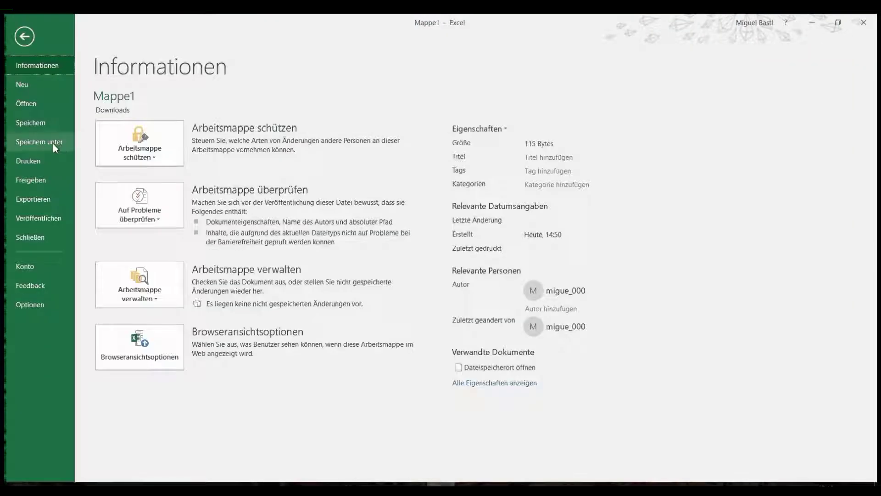
{"action": "left_click", "coordinate": [53, 143]}
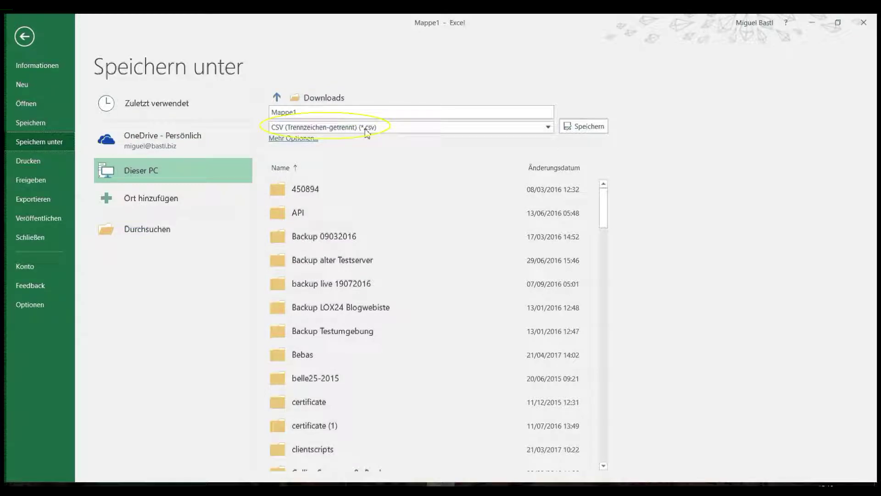
{"action": "left_click", "coordinate": [498, 128]}
{"action": "left_click", "coordinate": [496, 128]}
{"action": "left_click", "coordinate": [583, 127]}
{"action": "left_click", "coordinate": [457, 296]}
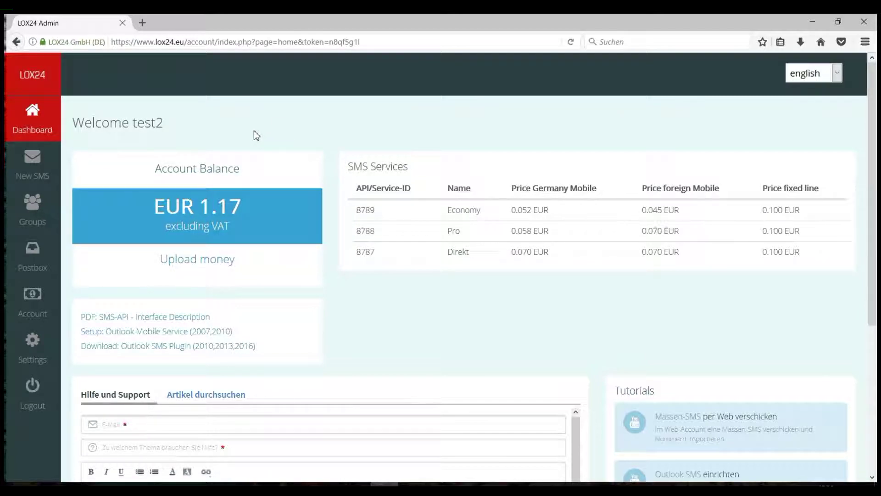
Open the New SMS form from the LOX24 sidebar.
{"action": "left_click", "coordinate": [54, 169]}
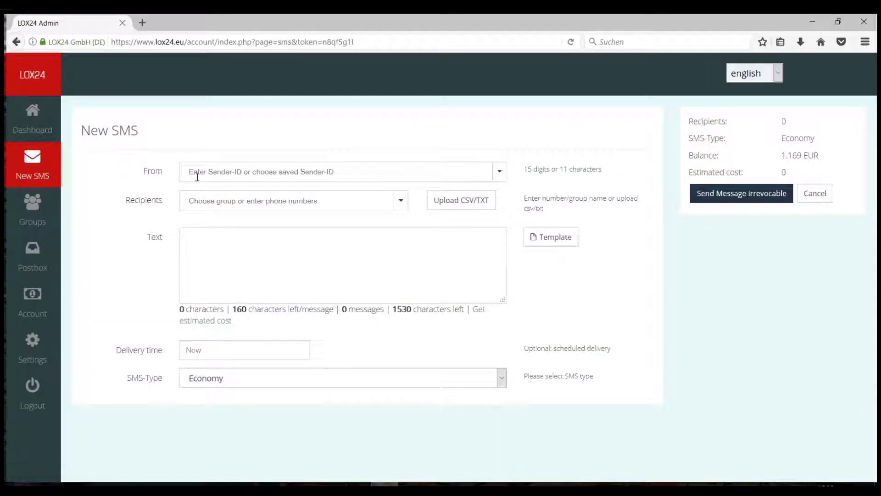
Set the sender ID to test and remove the manually typed test recipient.
{"action": "left_click", "coordinate": [232, 174]}
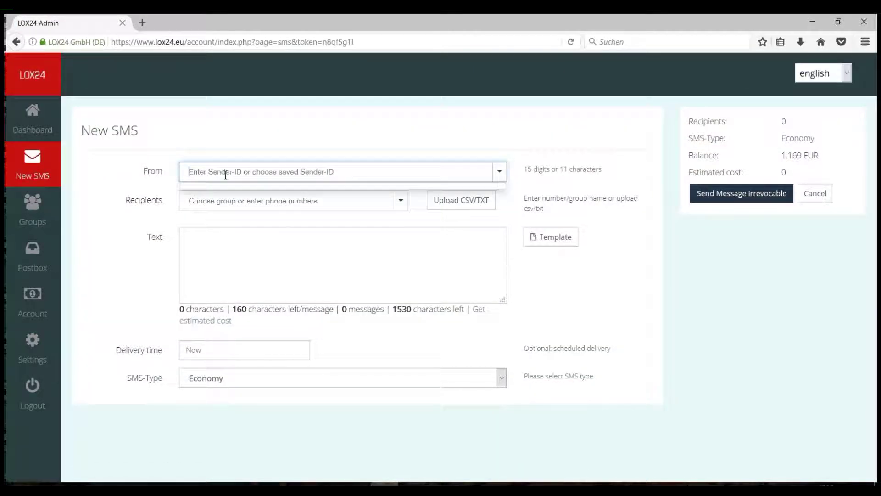
{"action": "type", "text": "+1435345345"}
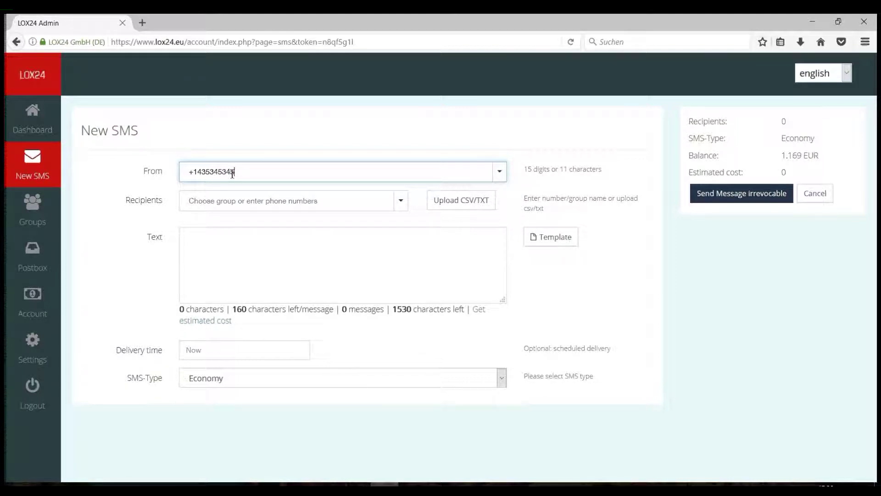
{"action": "key", "text": "ctrl+a"}
{"action": "type", "text": "test"}
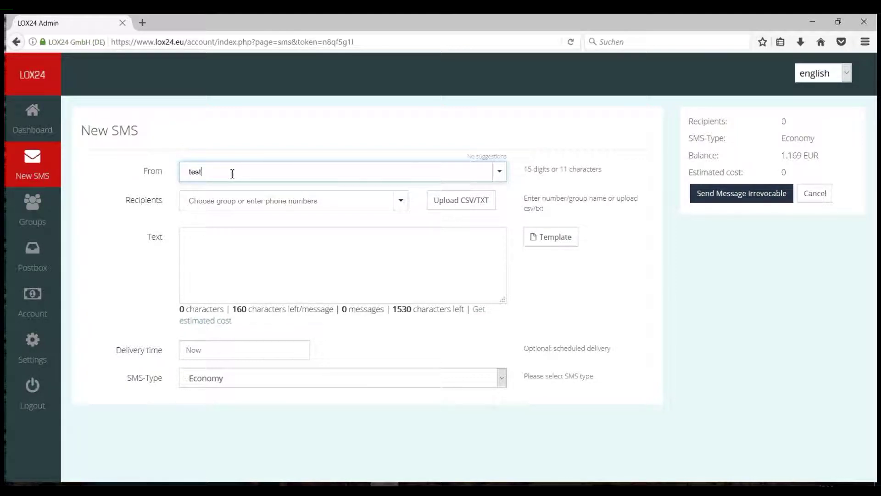
{"action": "key", "text": "Tab"}
{"action": "type", "text": "+14534545"}
{"action": "key", "text": "Tab"}
{"action": "left_click", "coordinate": [228, 201]}
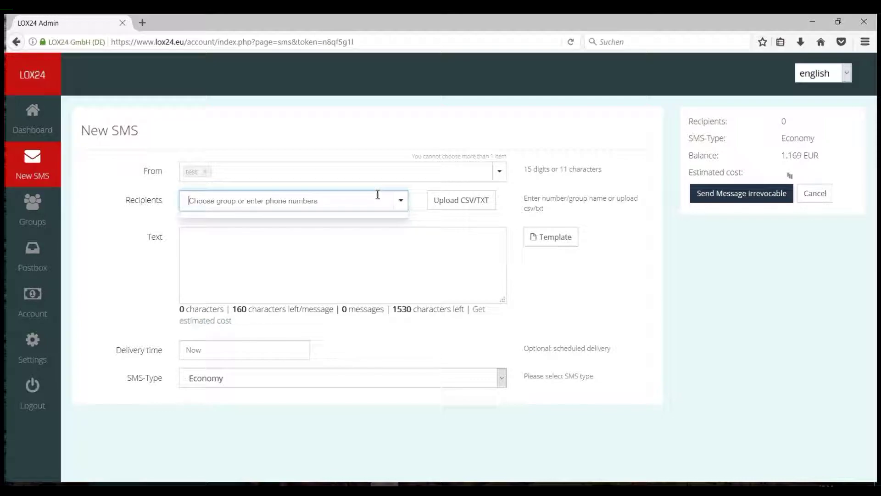
Upload Mappe1 from Downloads as the recipients CSV/TXT file.
{"action": "left_click", "coordinate": [460, 209]}
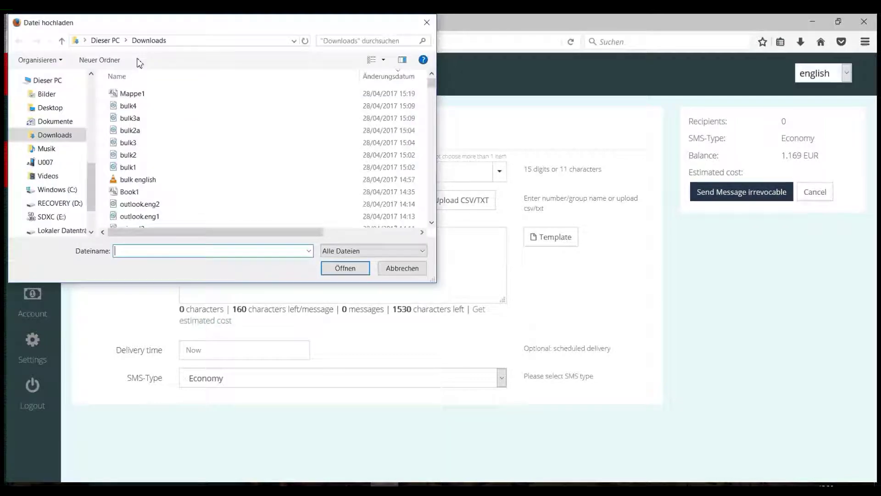
{"action": "left_click", "coordinate": [151, 94]}
{"action": "double_click", "coordinate": [151, 94]}
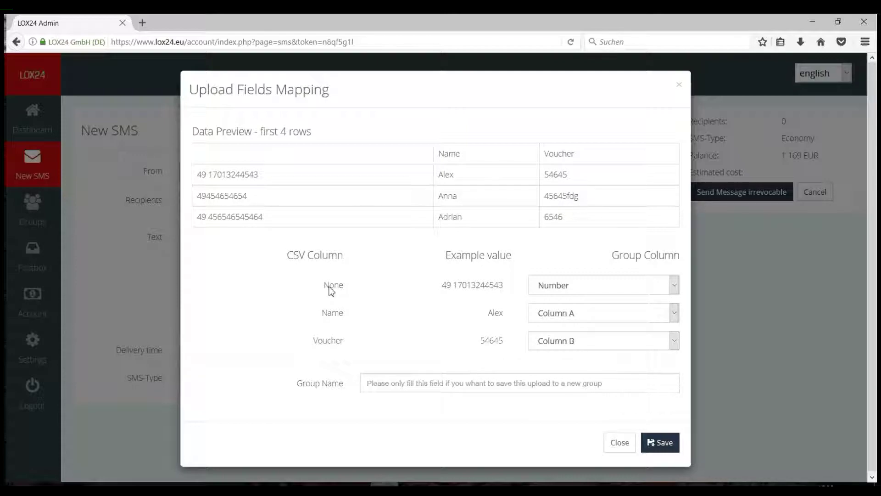
Review the upload field mapping, keeping the phone column mapped to Number.
{"action": "left_click_drag", "start_coordinate": [442, 287], "coordinate": [512, 287]}
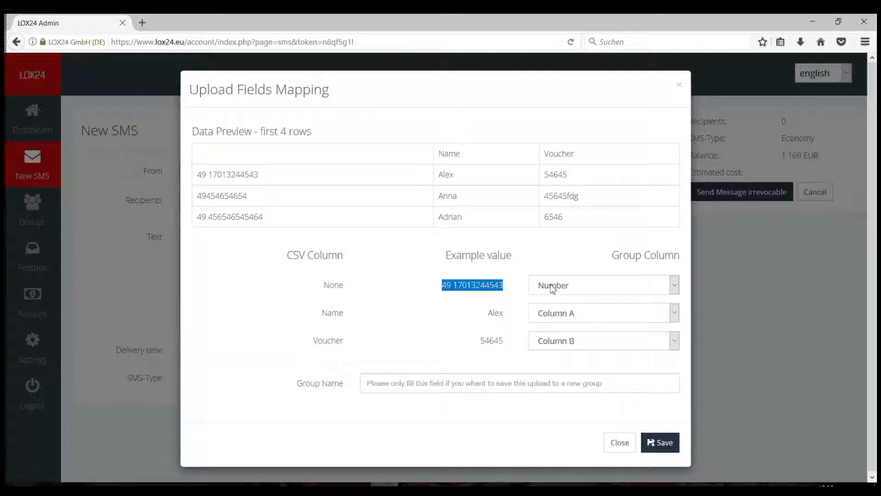
{"action": "left_click", "coordinate": [541, 284]}
{"action": "left_click", "coordinate": [517, 277]}
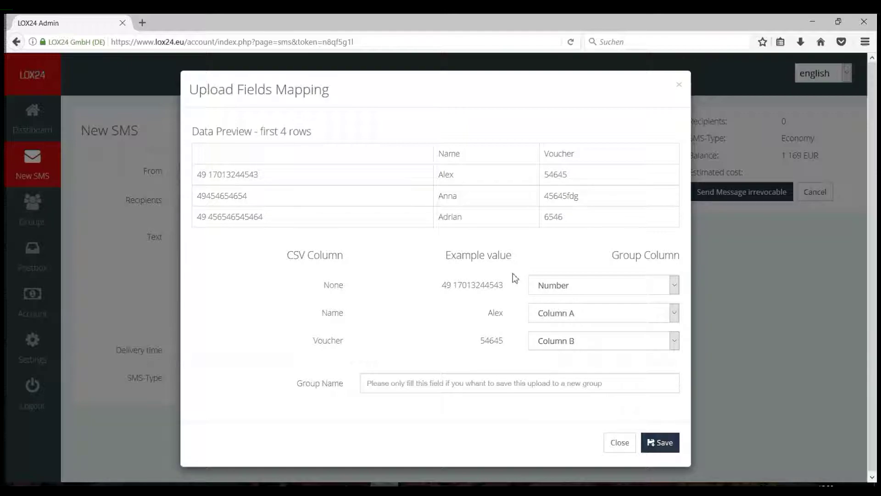
{"action": "left_click_drag", "start_coordinate": [444, 255], "coordinate": [513, 260]}
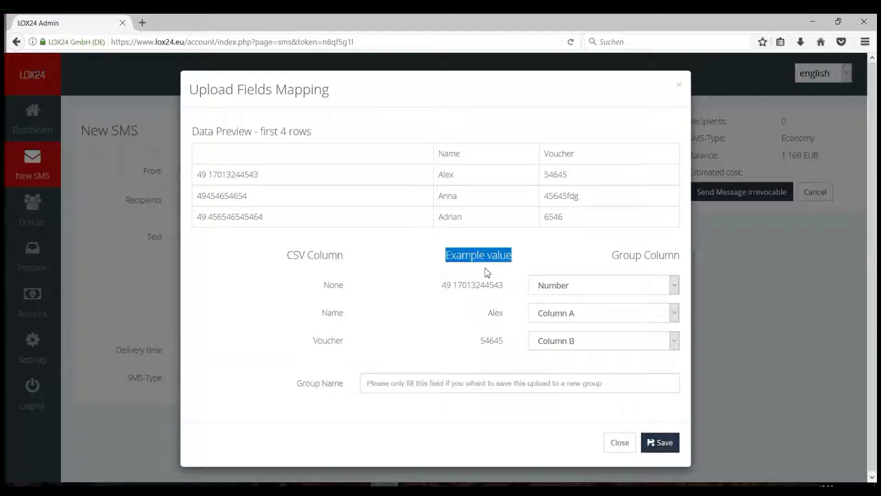
{"action": "left_click_drag", "start_coordinate": [286, 255], "coordinate": [346, 257]}
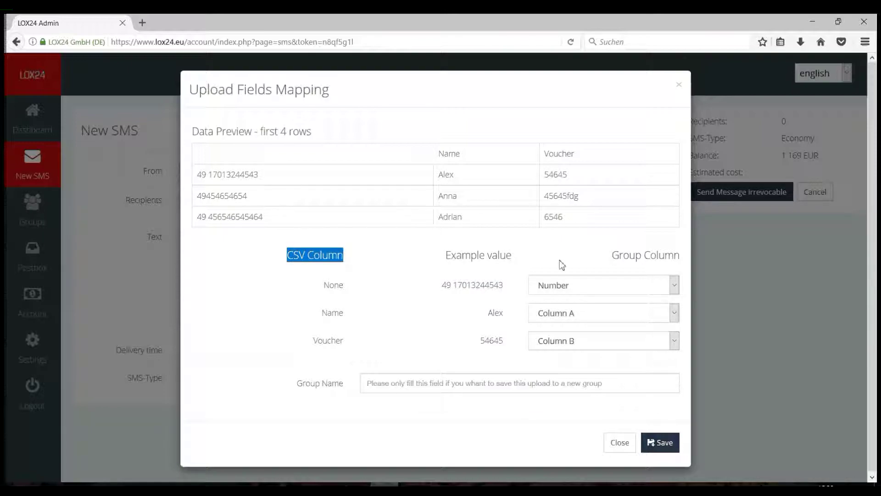
{"action": "left_click_drag", "start_coordinate": [612, 256], "coordinate": [679, 256]}
{"action": "left_click", "coordinate": [642, 289]}
{"action": "left_click", "coordinate": [643, 290]}
{"action": "left_click_drag", "start_coordinate": [460, 287], "coordinate": [566, 294]}
{"action": "left_click", "coordinate": [484, 285]}
Leave Group Name empty and save the mapping, loading 4 recipients.
{"action": "left_click_drag", "start_coordinate": [310, 385], "coordinate": [352, 388]}
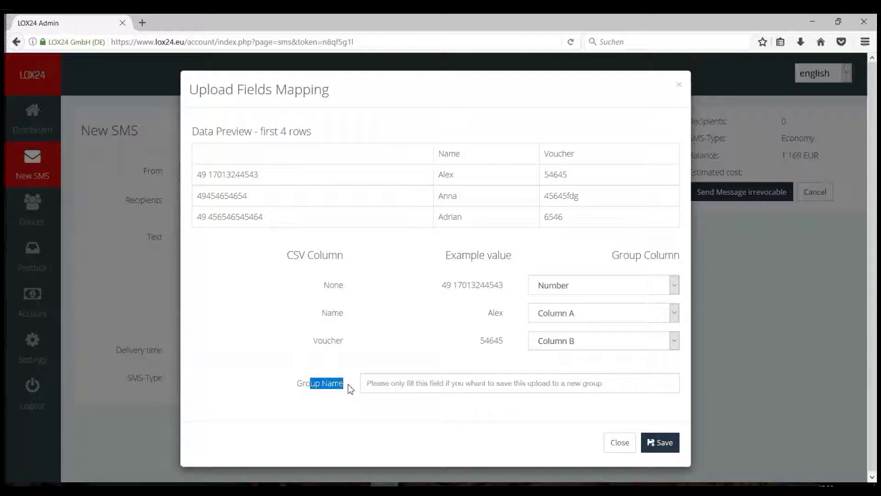
{"action": "left_click", "coordinate": [398, 384]}
{"action": "type", "text": "test"}
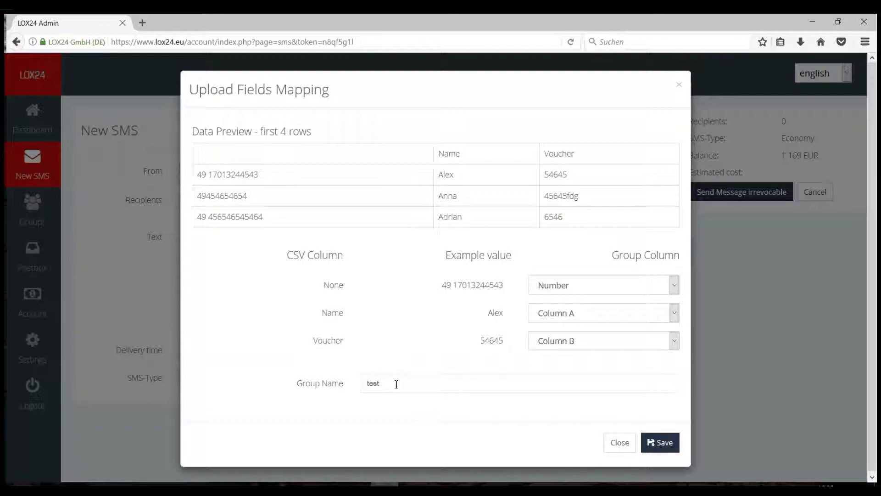
{"action": "left_click_drag", "start_coordinate": [395, 384], "coordinate": [357, 385]}
{"action": "key", "text": "BackSpace"}
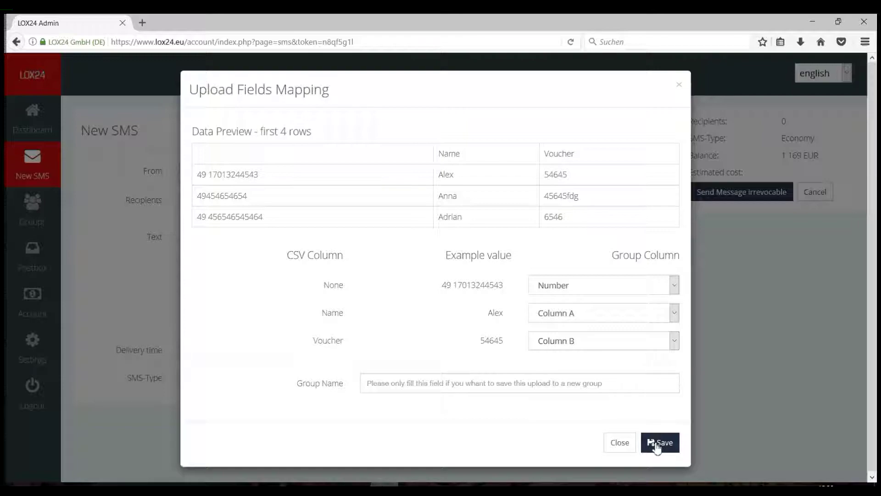
{"action": "left_click", "coordinate": [657, 443]}
{"action": "left_click", "coordinate": [371, 248]}
Write the message text for {Name} with voucher {Voucher}, inserting both placeholders.
{"action": "type", "text": "This s"}
{"action": "type", "text": "s the t"}
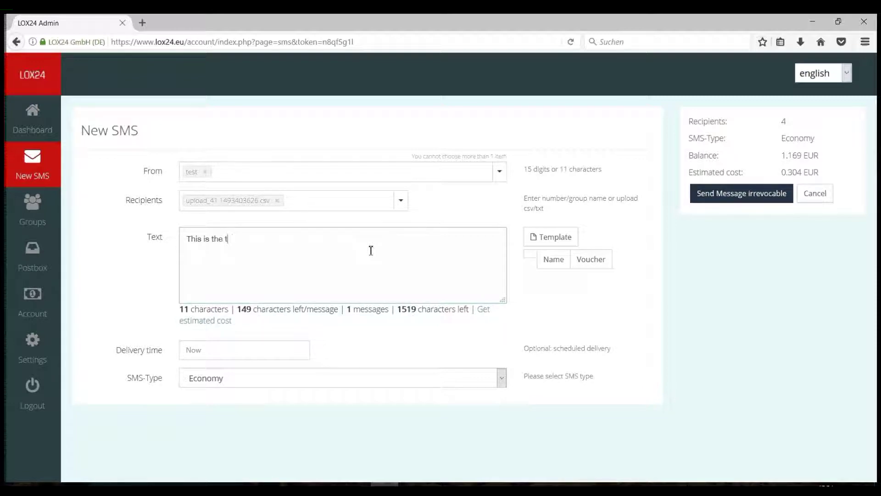
{"action": "type", "text": "ext for"}
{"action": "left_click", "coordinate": [553, 260]}
{"action": "type", "text": "with vouch"}
{"action": "key", "text": "BackSpace"}
{"action": "key", "text": "BackSpace"}
{"action": "key", "text": "BackSpace"}
{"action": "type", "text": "ucher"}
{"action": "left_click", "coordinate": [592, 264]}
Schedule delivery for 29 April 2017 19:19, choose Pro type, and send irrevocably.
{"action": "left_click", "coordinate": [265, 350]}
{"action": "scroll", "coordinate": [275, 434], "scroll_direction": "down", "scroll_amount": 2}
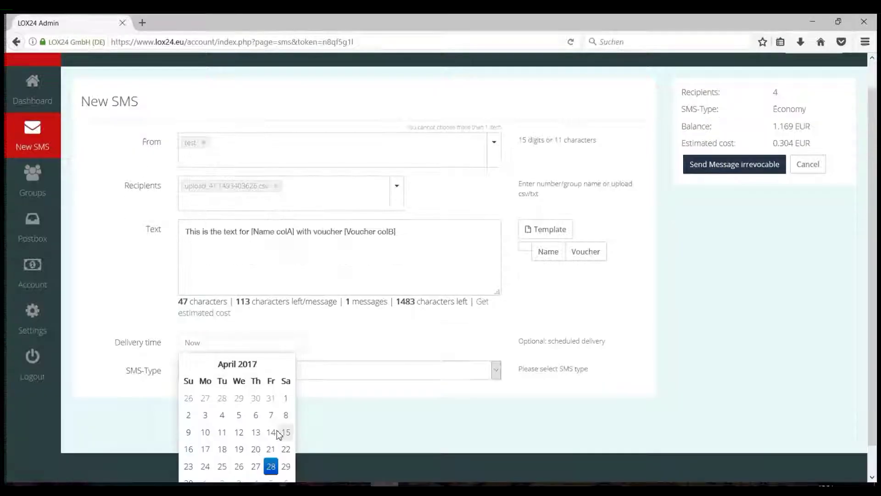
{"action": "left_click", "coordinate": [282, 439]}
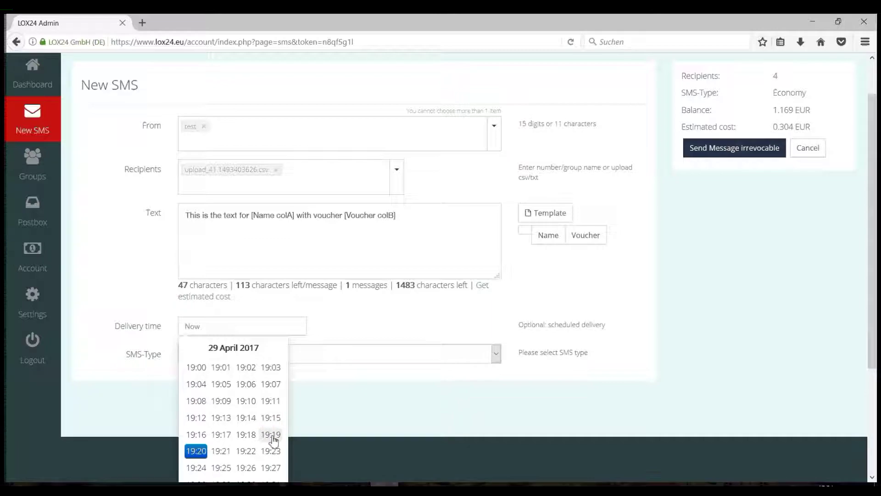
{"action": "left_click", "coordinate": [273, 436]}
{"action": "left_click", "coordinate": [304, 371]}
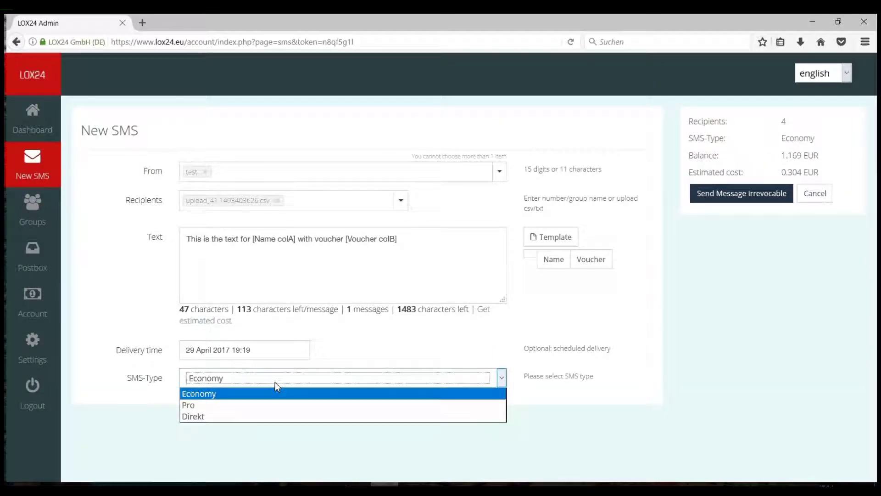
{"action": "left_click", "coordinate": [253, 405]}
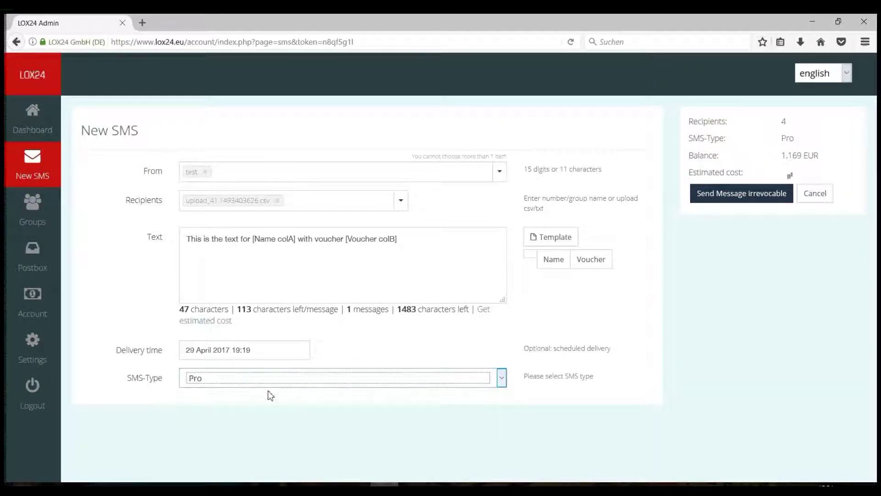
{"action": "left_click", "coordinate": [701, 197]}
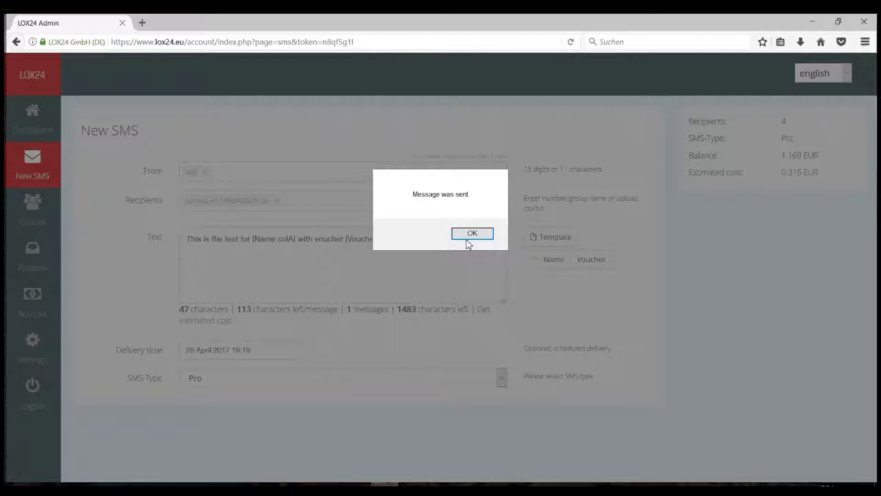
{"action": "left_click", "coordinate": [466, 239]}
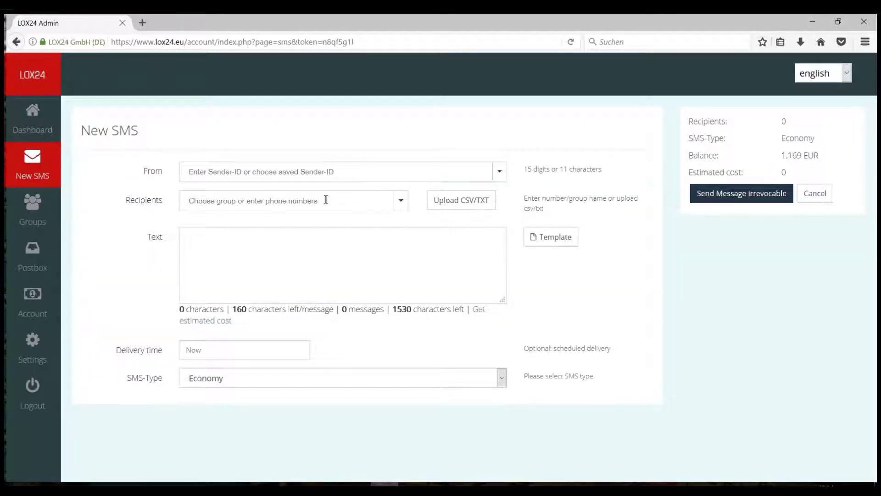
Start a new group named New Group with the comment Description.
{"action": "left_click", "coordinate": [29, 206]}
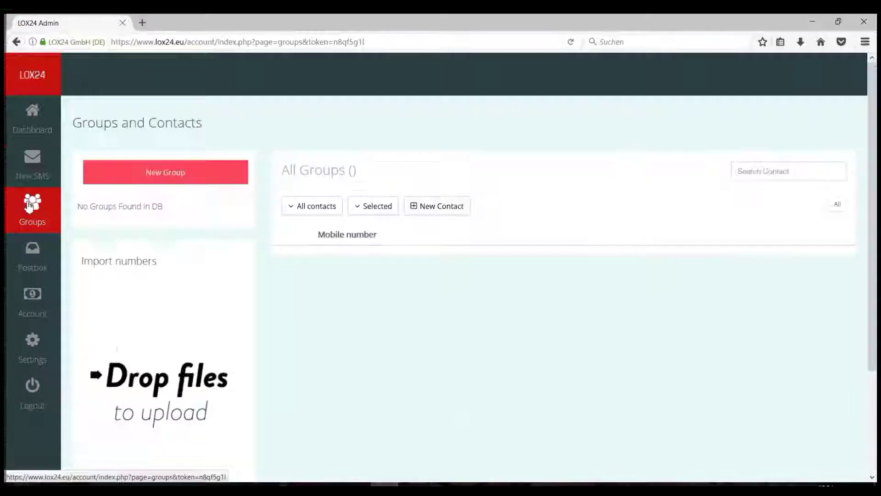
{"action": "left_click", "coordinate": [153, 177]}
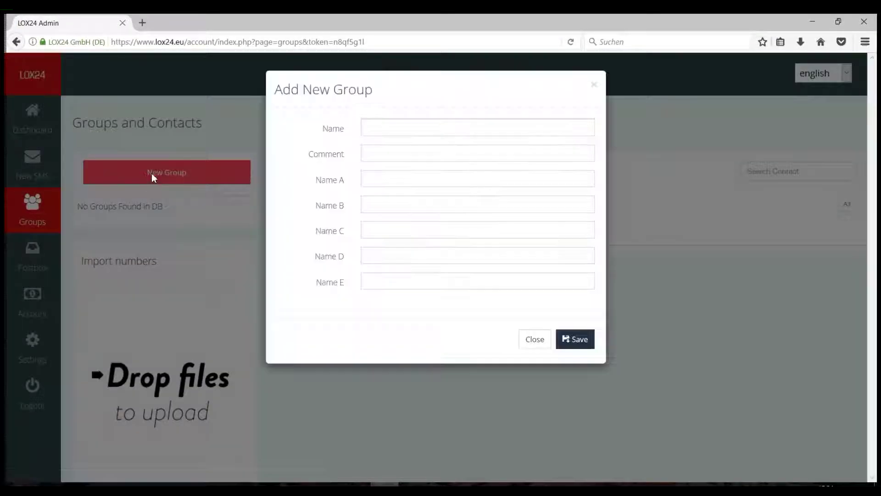
{"action": "left_click", "coordinate": [384, 129]}
{"action": "type", "text": "New Group"}
{"action": "key", "text": "Tab"}
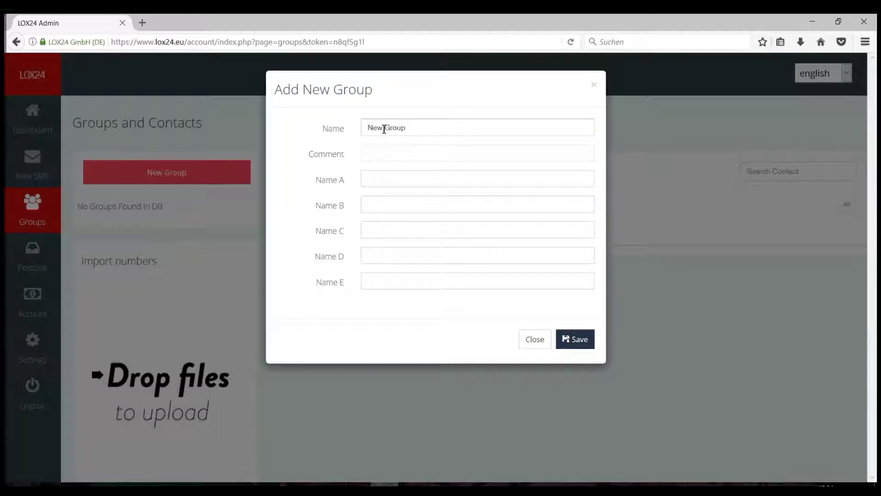
{"action": "type", "text": "Desc"}
{"action": "key", "text": "Down"}
{"action": "key", "text": "Return"}
Set the group's column names to Name and Voucher and save it.
{"action": "key", "text": "Tab"}
{"action": "type", "text": "Name"}
{"action": "key", "text": "Tab"}
{"action": "type", "text": "Voucher"}
{"action": "key", "text": "Down"}
{"action": "key", "text": "Return"}
{"action": "left_click", "coordinate": [576, 340]}
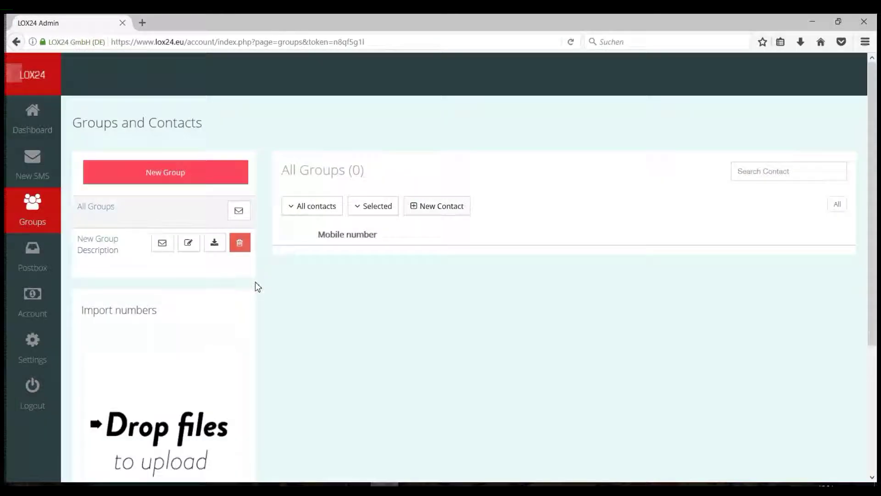
Import Mappe1.csv into New Group under Import numbers and upload it.
{"action": "scroll", "coordinate": [254, 287], "scroll_direction": "down", "scroll_amount": 4}
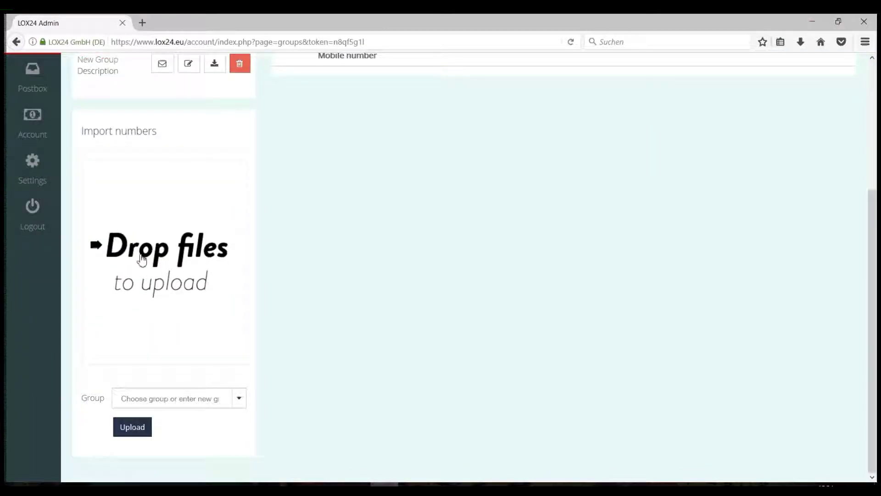
{"action": "left_click", "coordinate": [142, 260]}
{"action": "double_click", "coordinate": [163, 94]}
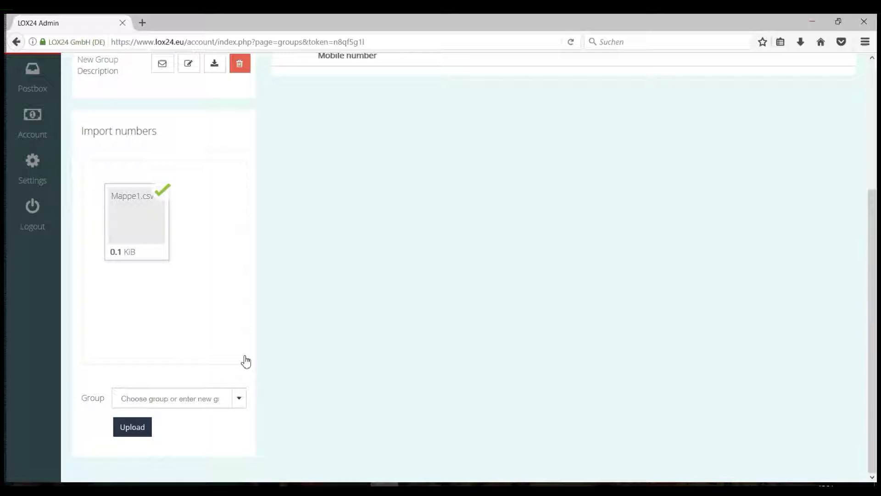
{"action": "left_click", "coordinate": [240, 399]}
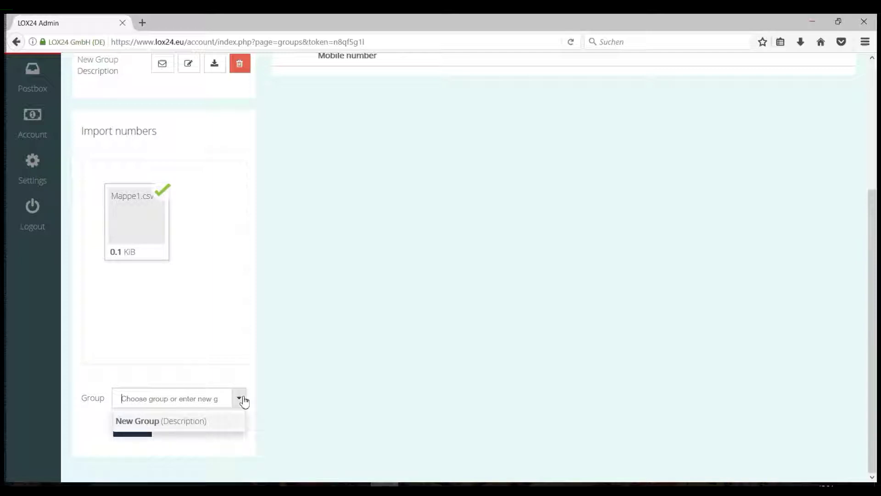
{"action": "left_click", "coordinate": [182, 422]}
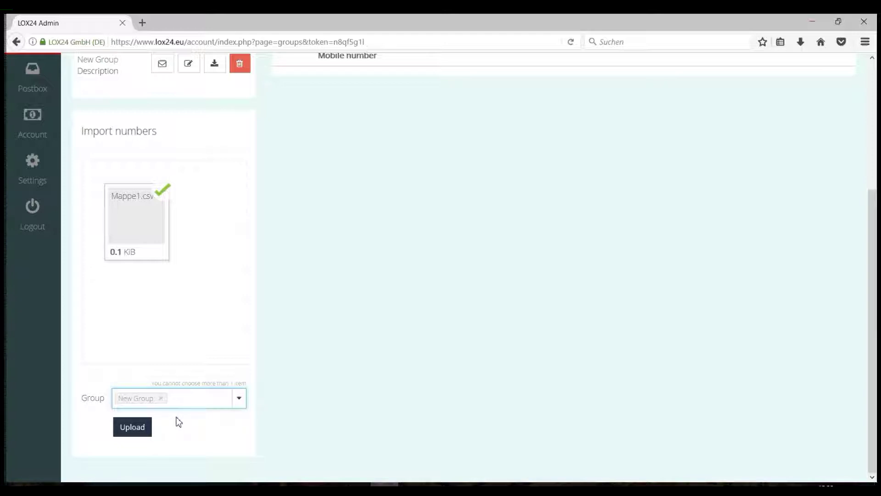
{"action": "left_click", "coordinate": [148, 426]}
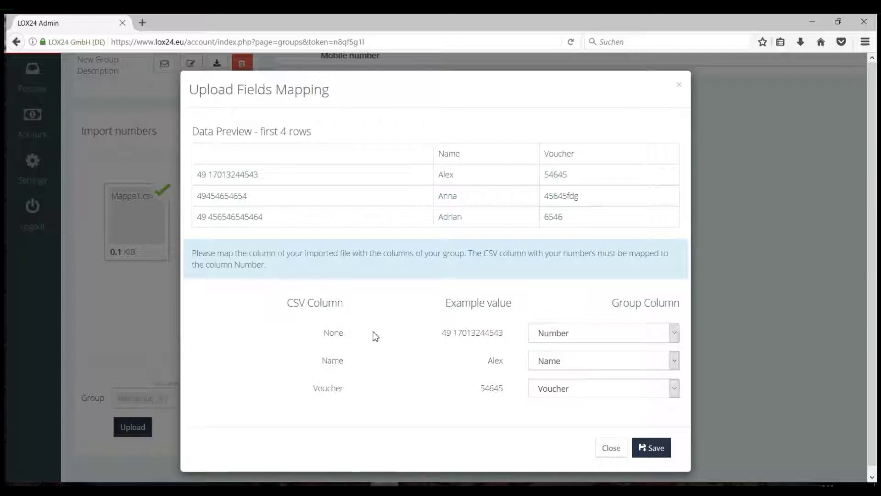
Verify the mobile number column mapping and save to import the four contacts.
{"action": "left_click_drag", "start_coordinate": [414, 339], "coordinate": [513, 340]}
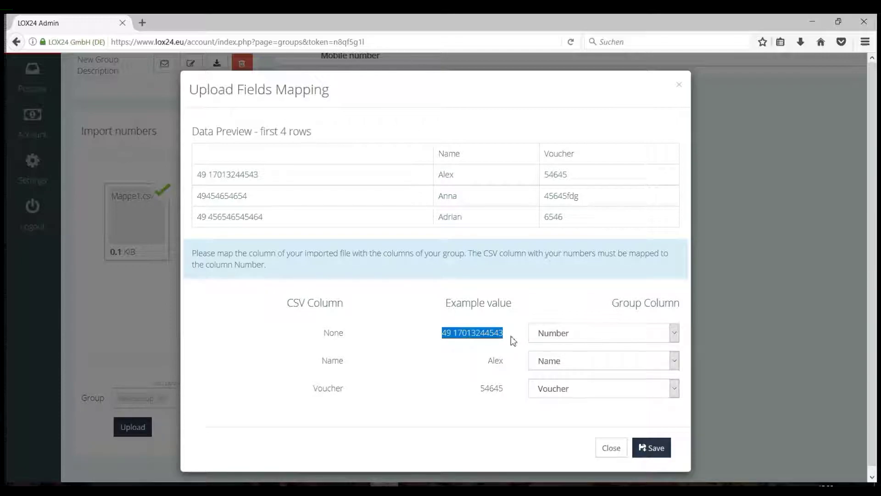
{"action": "left_click", "coordinate": [660, 452]}
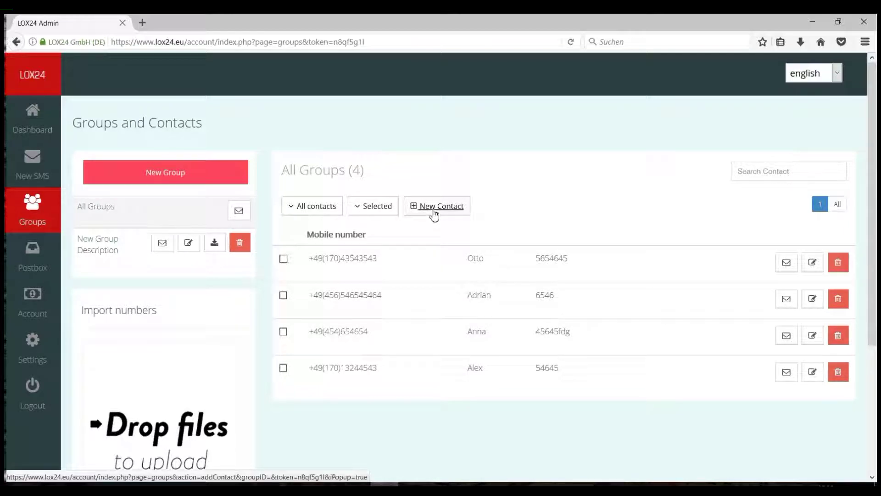
Add a test contact with a mobile number and a Name A value.
{"action": "left_click", "coordinate": [434, 212]}
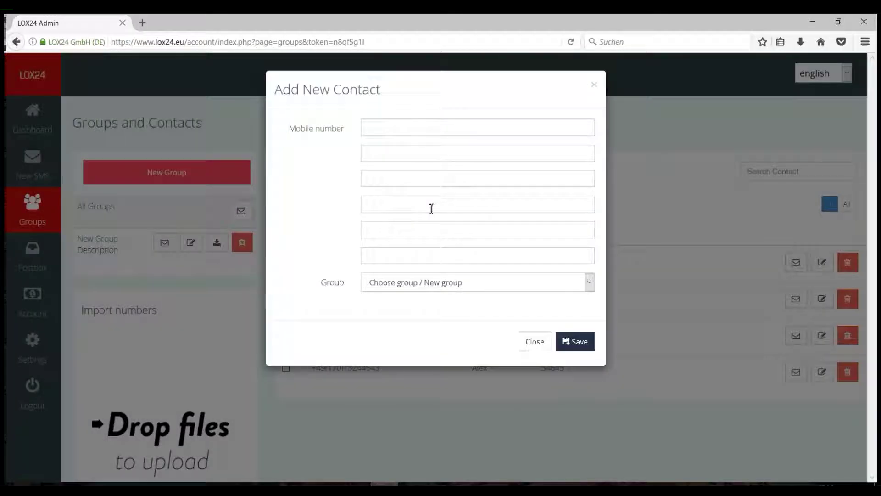
{"action": "left_click", "coordinate": [408, 135]}
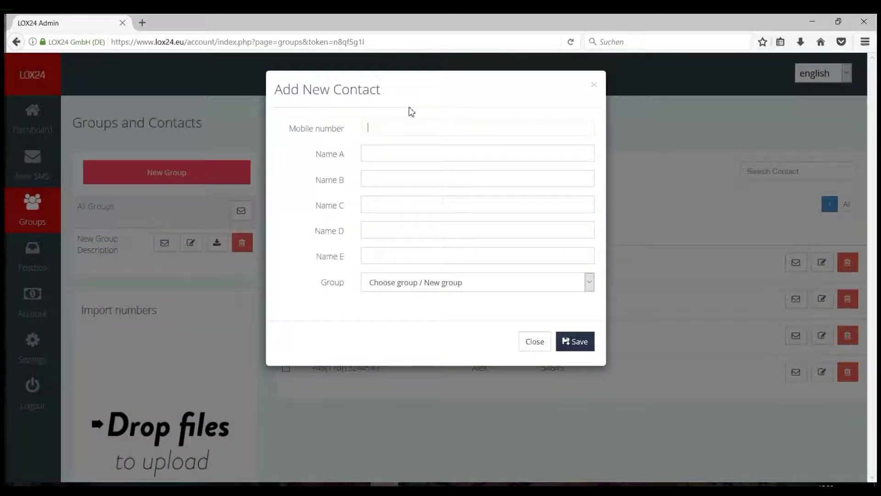
{"action": "type", "text": "+34545654"}
{"action": "left_click", "coordinate": [413, 155]}
{"action": "type", "text": "rete"}
{"action": "left_click", "coordinate": [573, 344]}
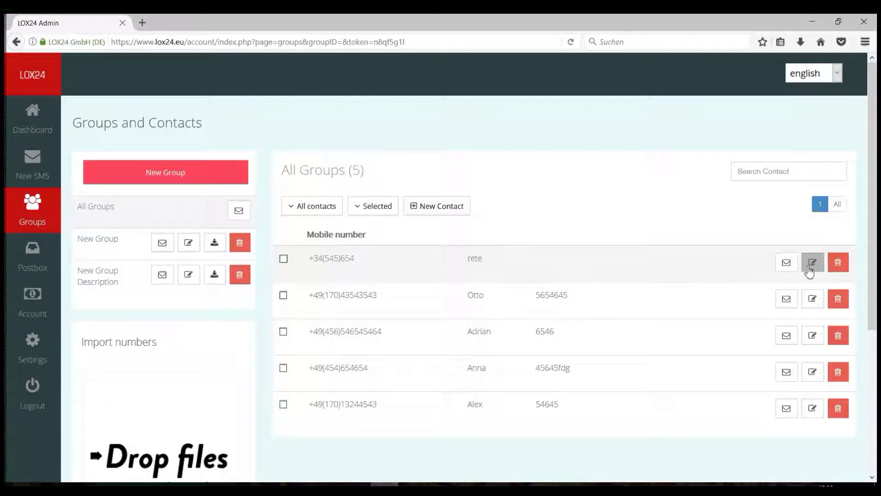
Extend the test contact's mobile number, save it, then delete the contact.
{"action": "left_click", "coordinate": [811, 269]}
{"action": "left_click", "coordinate": [431, 128]}
{"action": "type", "text": "666"}
{"action": "left_click", "coordinate": [586, 342]}
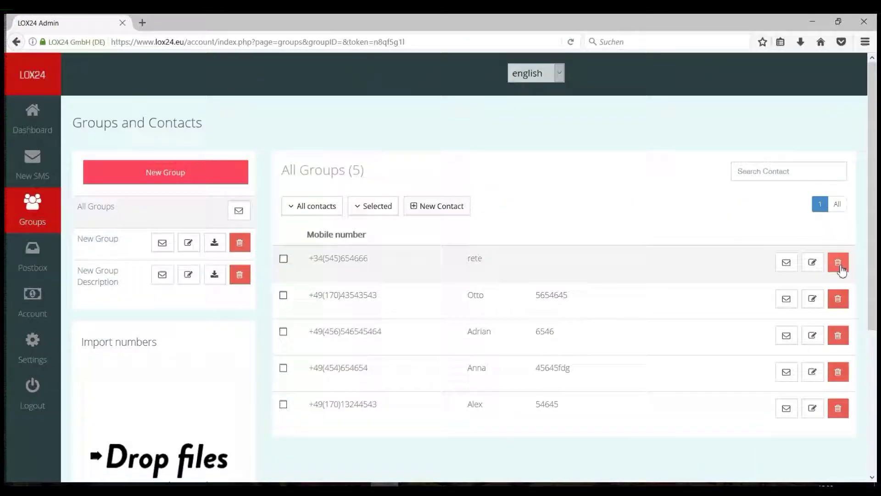
{"action": "left_click", "coordinate": [837, 262]}
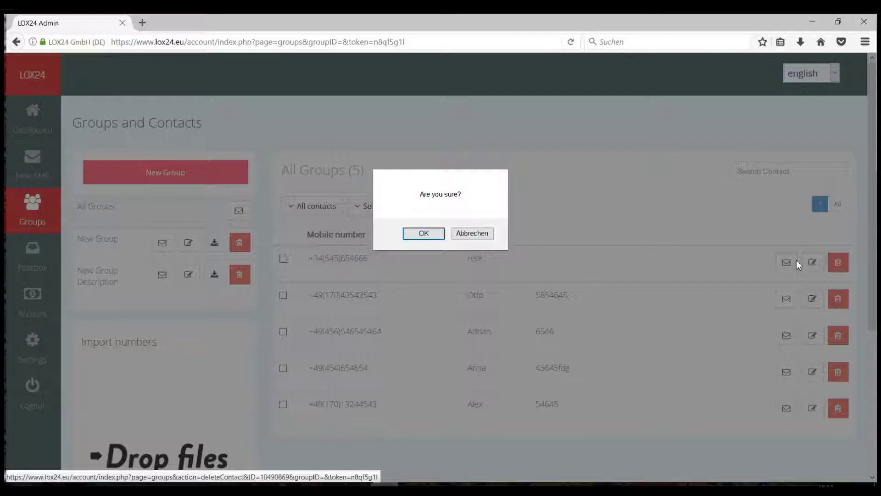
{"action": "key", "text": "Return"}
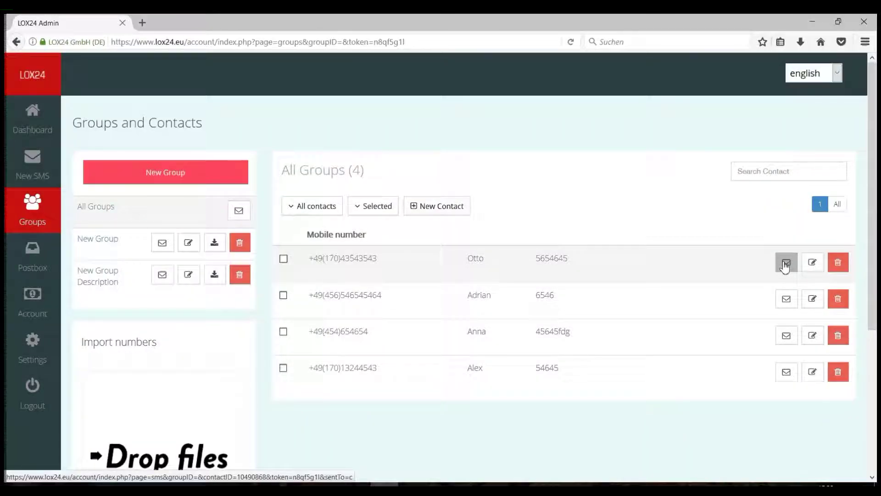
Open a new SMS for one contact, return to Groups, then address New Group.
{"action": "left_click", "coordinate": [786, 263]}
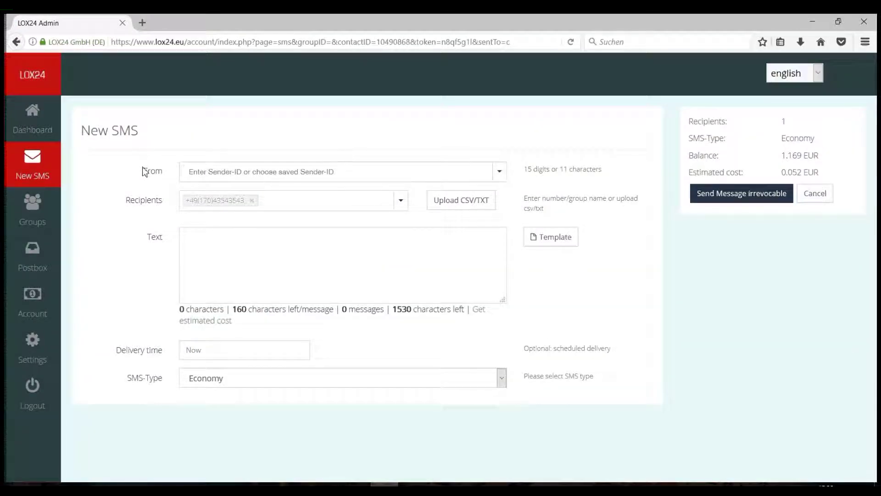
{"action": "left_click", "coordinate": [36, 214]}
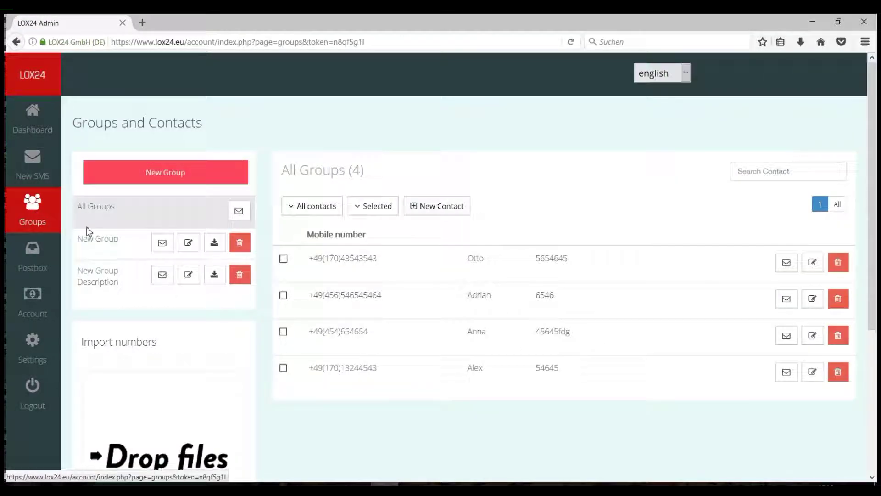
{"action": "left_click", "coordinate": [163, 277]}
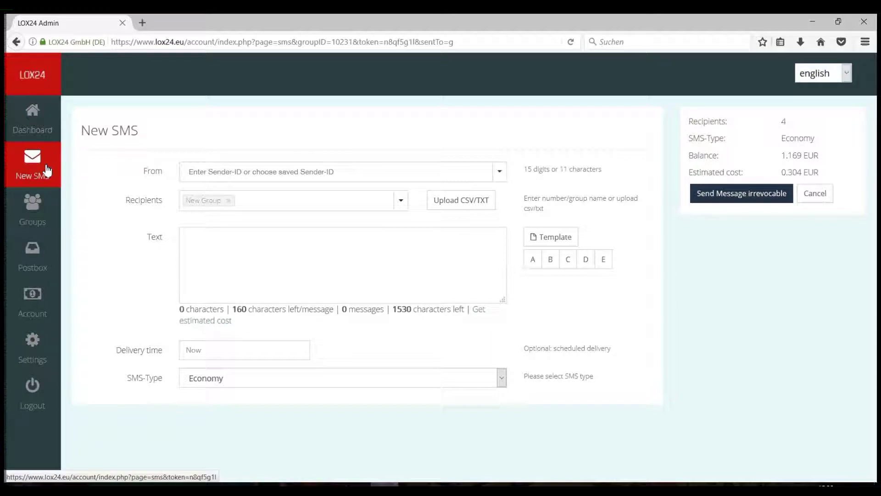
Address a fresh SMS to New Group from sender 'test' with text 'gdfgfdgdf gdf'.
{"action": "left_click", "coordinate": [43, 173]}
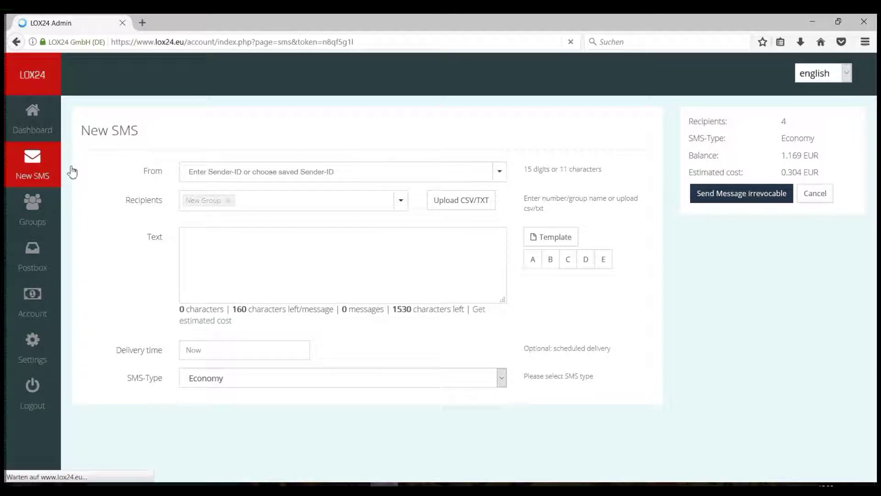
{"action": "left_click", "coordinate": [402, 202]}
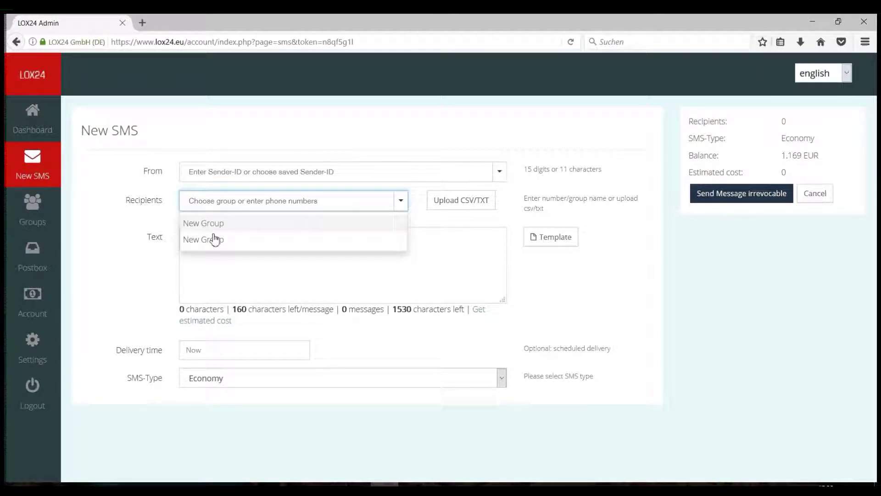
{"action": "left_click", "coordinate": [210, 247]}
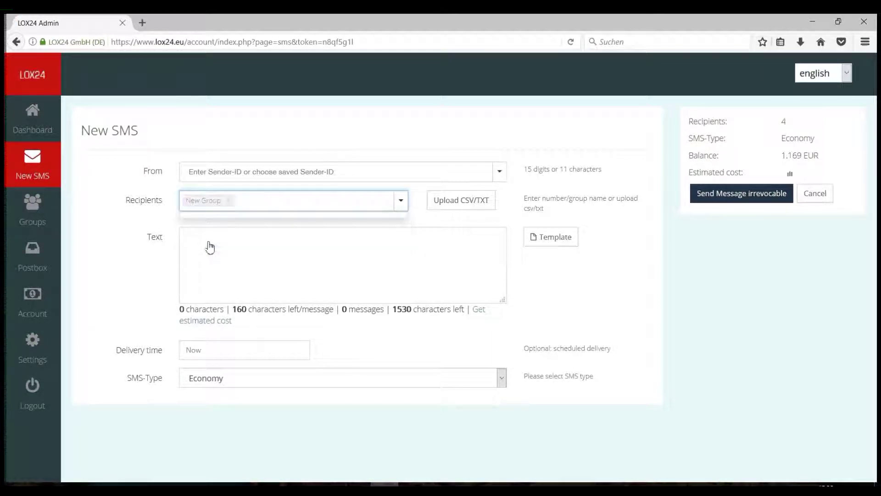
{"action": "left_click", "coordinate": [223, 174]}
{"action": "type", "text": "test"}
{"action": "key", "text": "Return"}
{"action": "left_click", "coordinate": [263, 257]}
{"action": "type", "text": "gdfgfdgdf gdf"}
Schedule delivery for 4 May at 14:00, set SMS-Type to Pro, and send.
{"action": "left_click", "coordinate": [263, 354]}
{"action": "scroll", "coordinate": [262, 367], "scroll_direction": "down", "scroll_amount": 2}
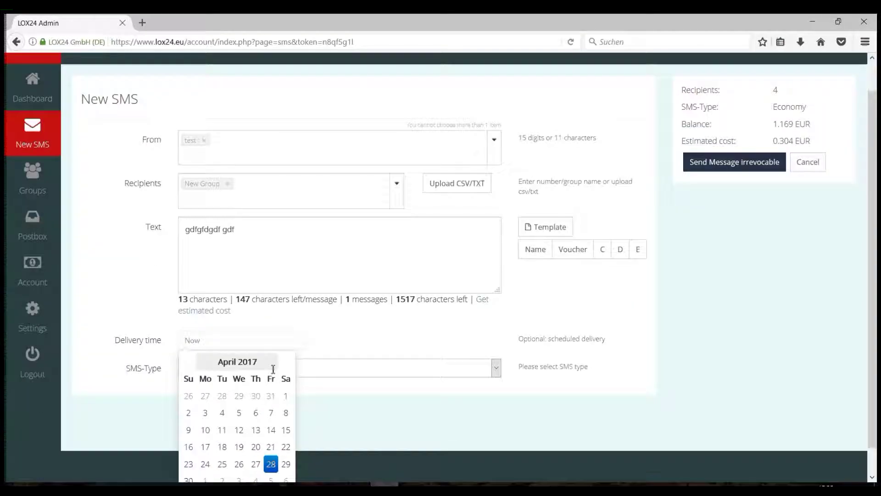
{"action": "left_click", "coordinate": [252, 456]}
{"action": "left_click", "coordinate": [241, 418]}
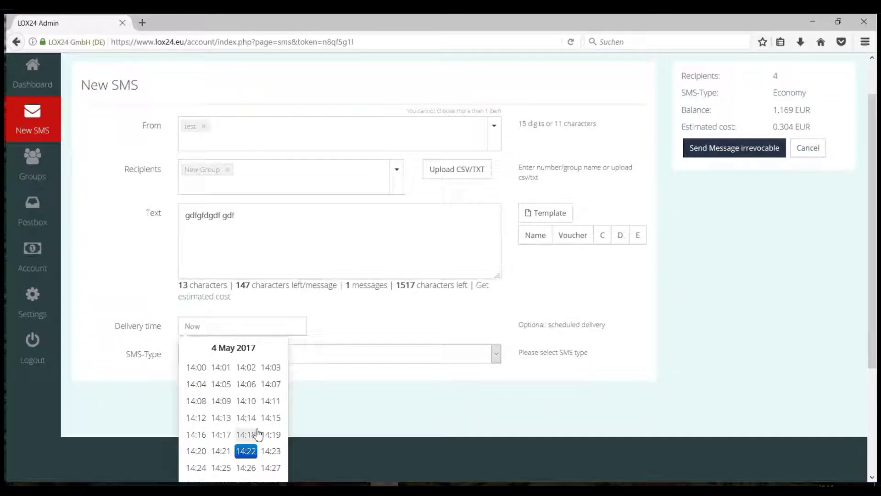
{"action": "left_click", "coordinate": [295, 374]}
{"action": "left_click", "coordinate": [306, 378]}
{"action": "left_click", "coordinate": [280, 403]}
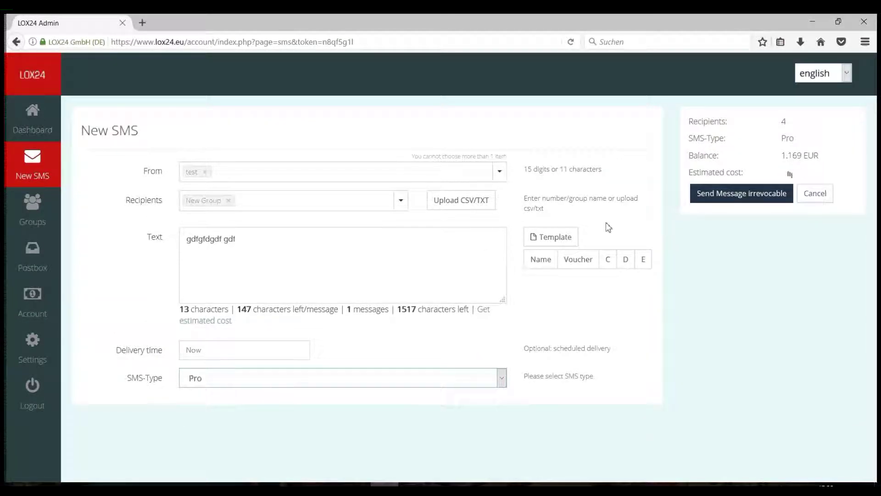
{"action": "left_click", "coordinate": [716, 195]}
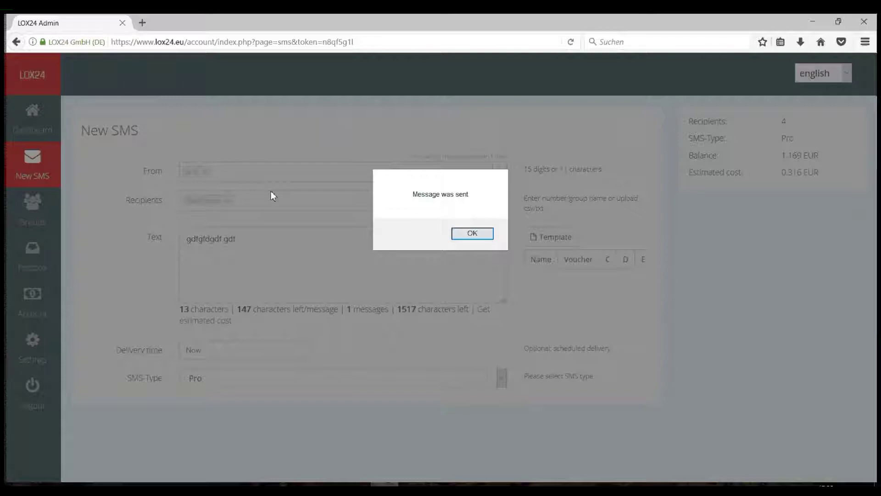
{"action": "key", "text": "Return"}
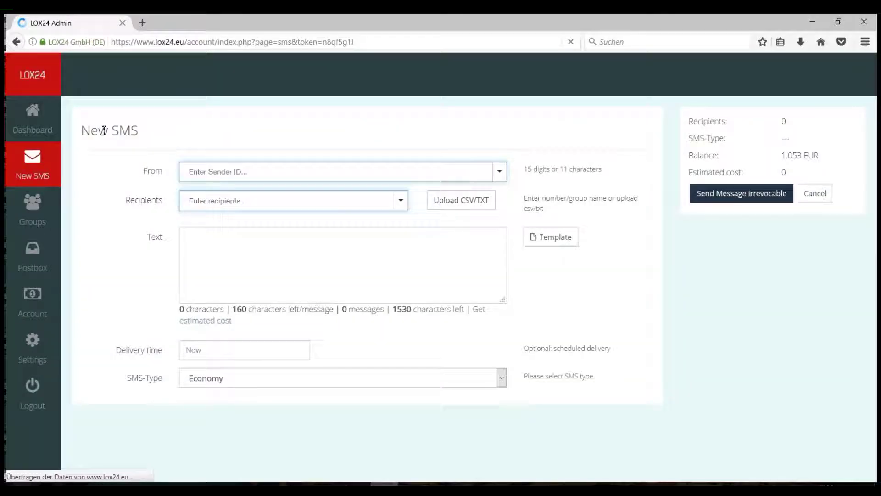